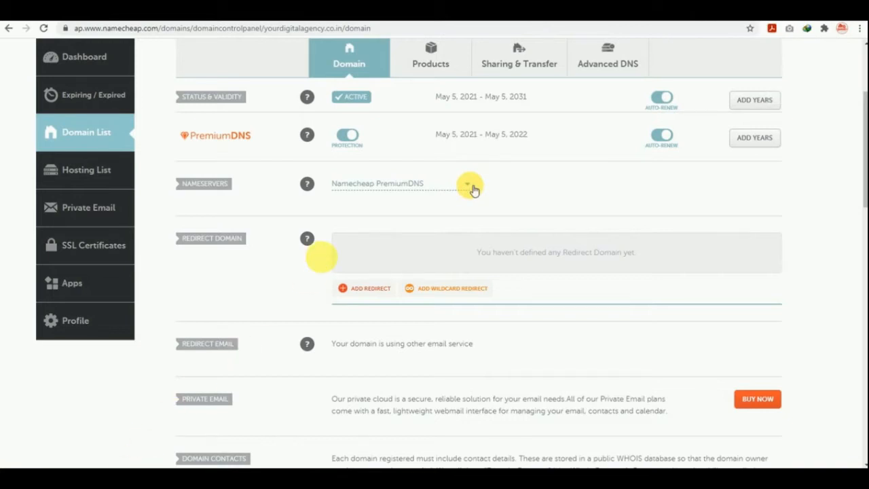
# Set the domain's nameserver type to Custom DNS and look at the domain and hosting diagram in Paint.
pyautogui.click(473, 190)
pyautogui.click(385, 236)
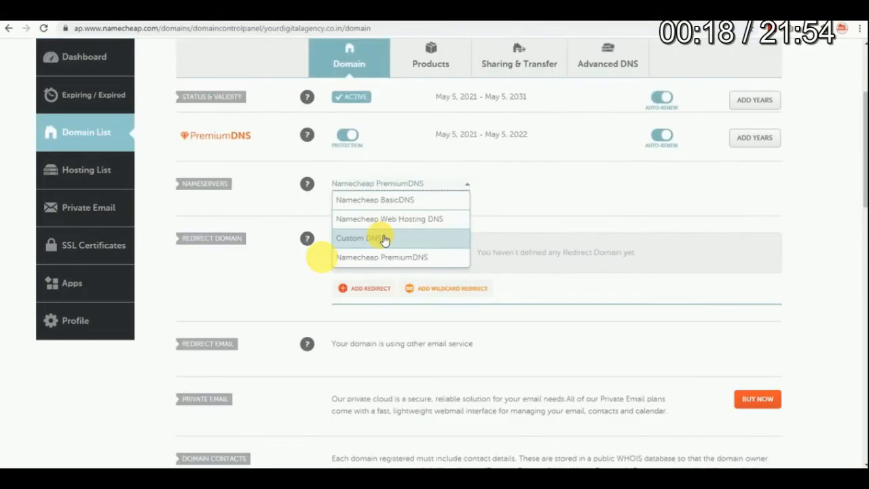
pyautogui.click(384, 239)
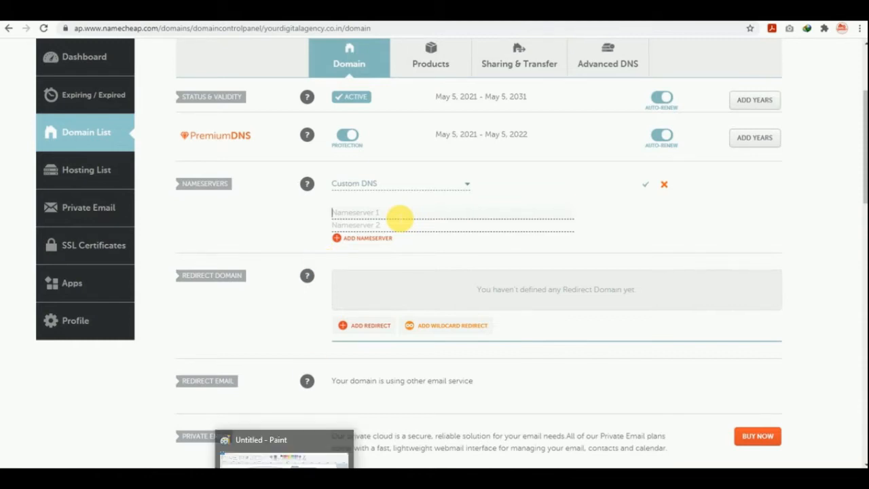
pyautogui.click(286, 478)
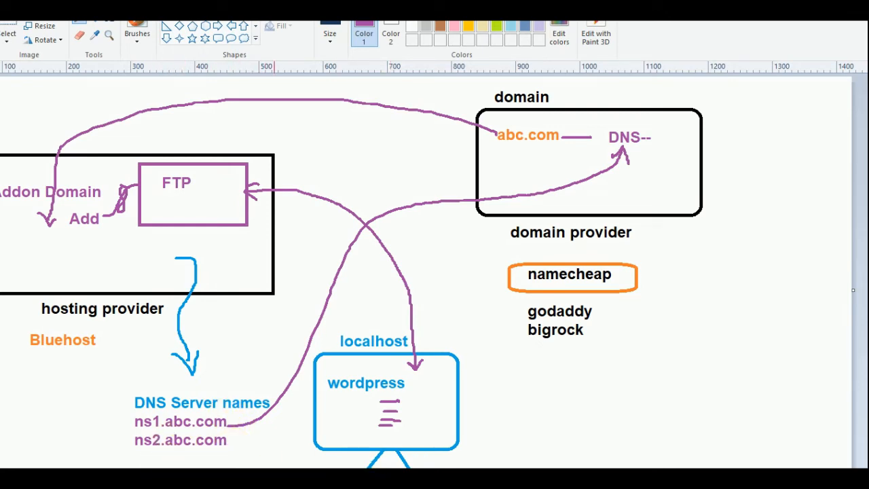
pyautogui.click(258, 478)
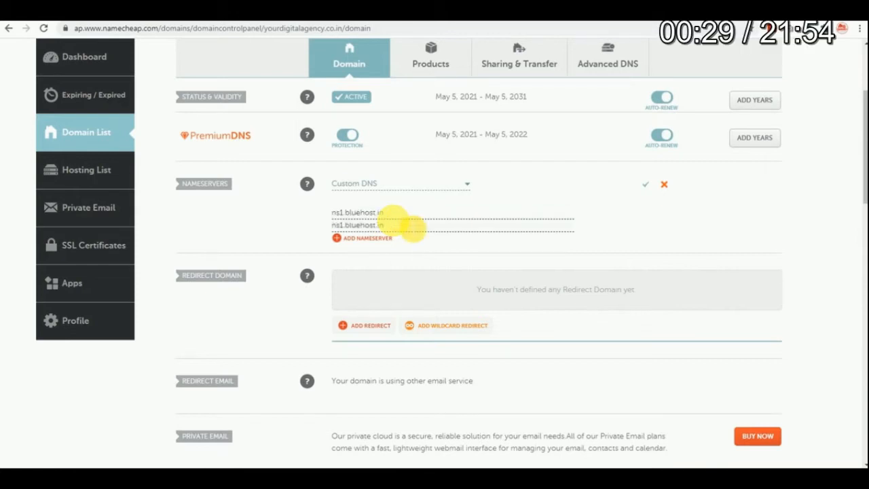
# Change the second nameserver to ns2.bluehost.in and save the nameserver settings.
pyautogui.press('Home')
pyautogui.press('Right')
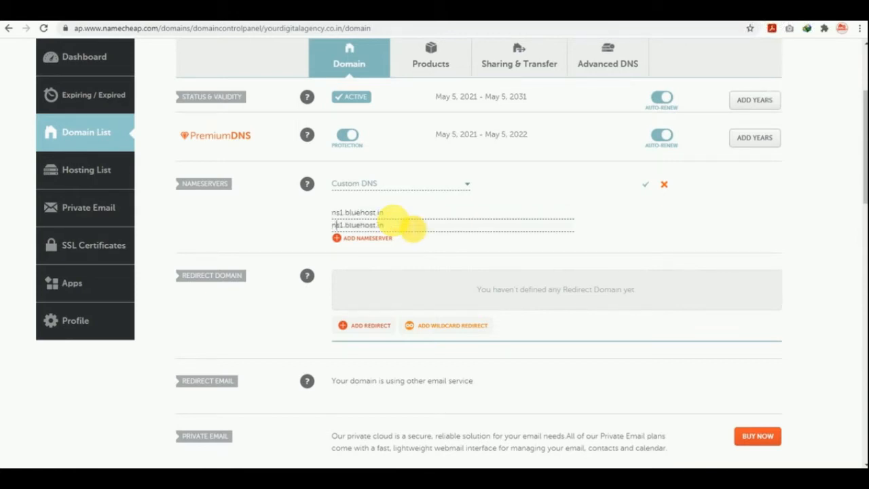
pyautogui.press('Right')
pyautogui.press('Delete')
pyautogui.write('2')
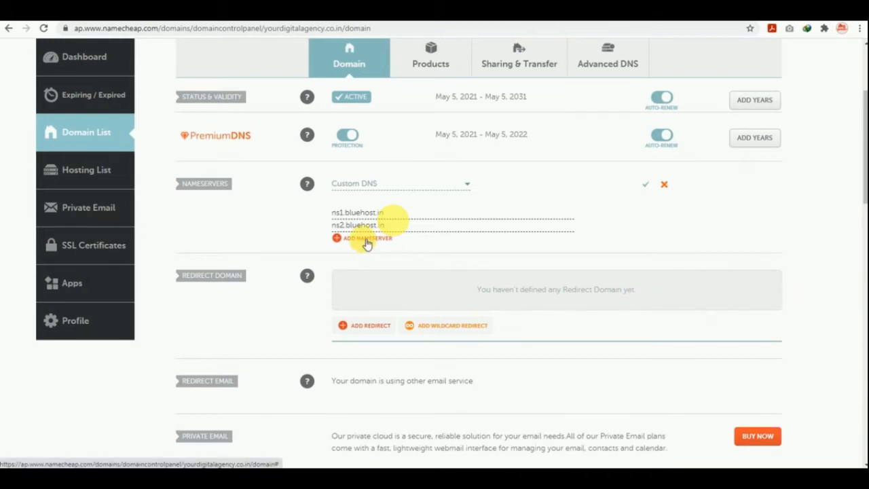
pyautogui.click(645, 184)
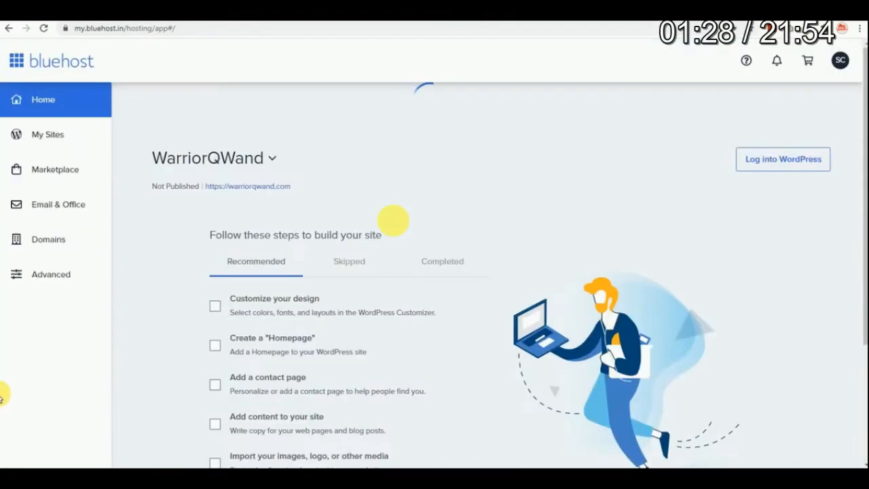
# Open the domain assignment page, dismiss the how-to video and enter yourdigitalagency.co.in as a domain not yet associated with the account.
pyautogui.click(62, 245)
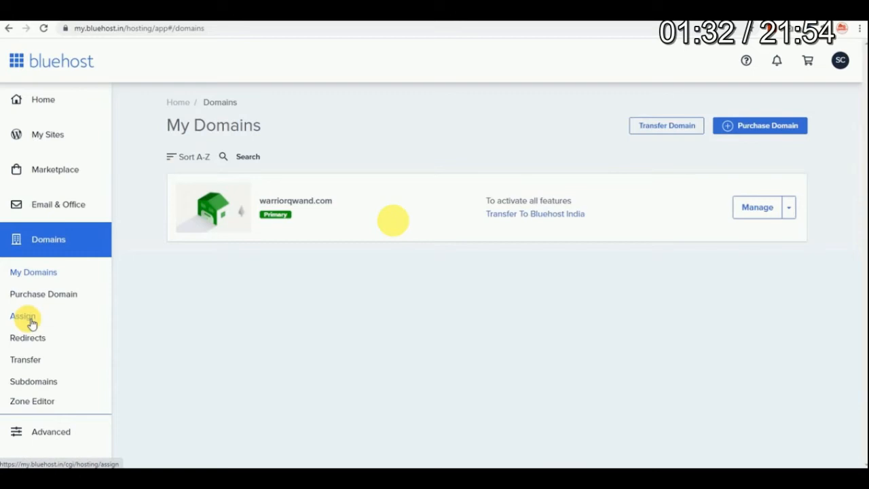
pyautogui.click(31, 319)
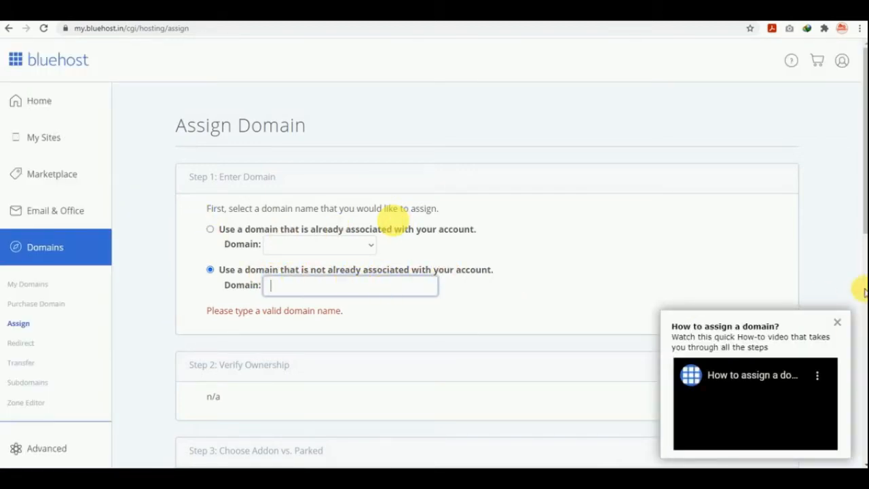
pyautogui.click(838, 323)
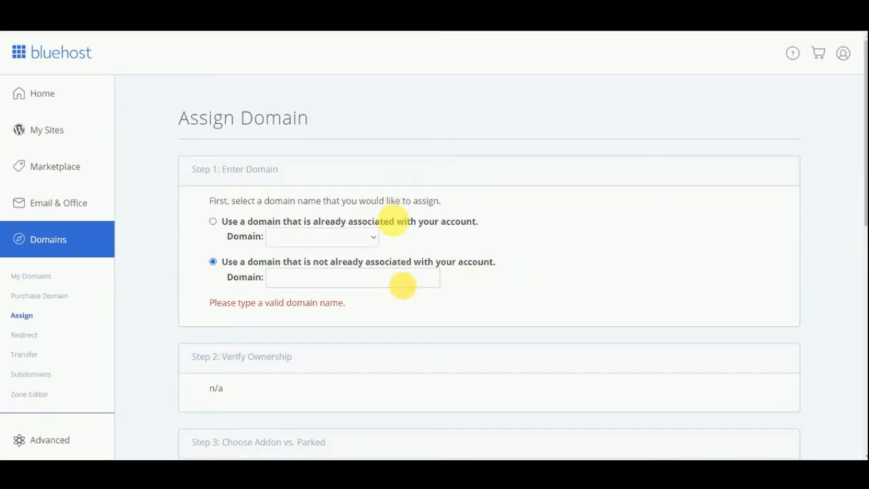
pyautogui.moveTo(334, 468)
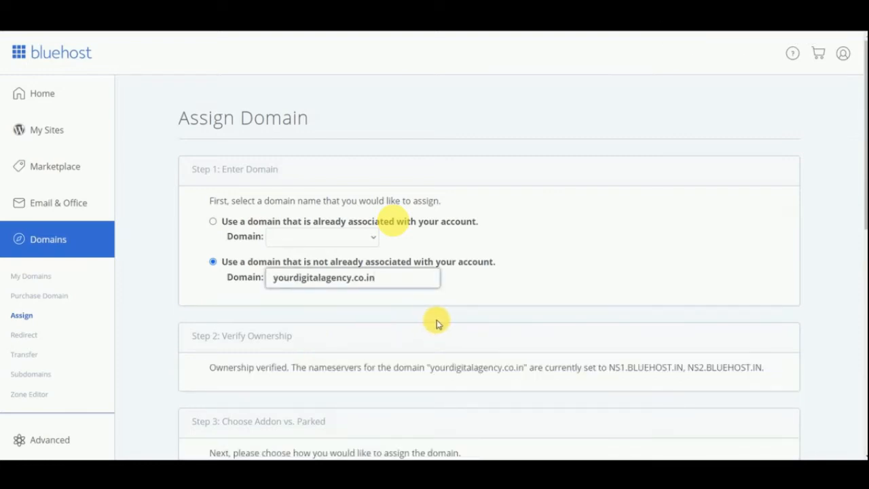
# Review the ownership and directory settings and assign yourdigitalagency.co.in as an addon domain with the new directory yourdigitalagencyco.
pyautogui.scroll(-2, 434, 320)
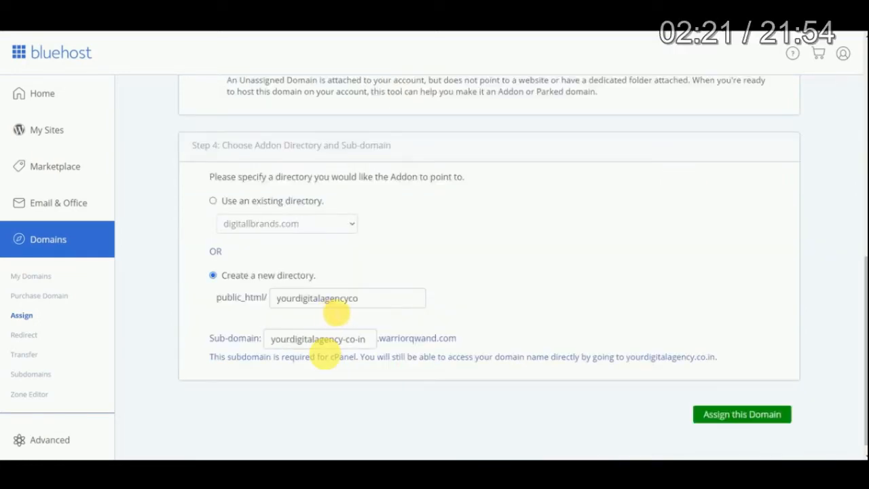
pyautogui.scroll(-1, 778, 401)
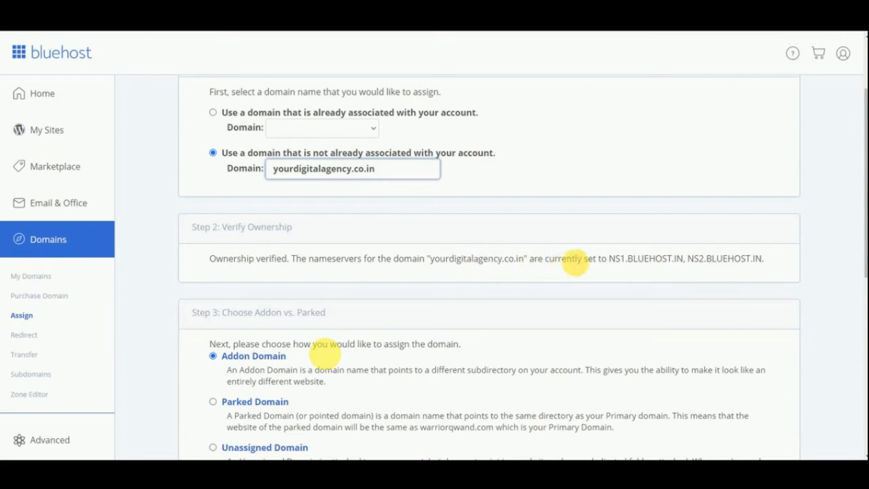
pyautogui.moveTo(597, 259); pyautogui.dragTo(684, 259)
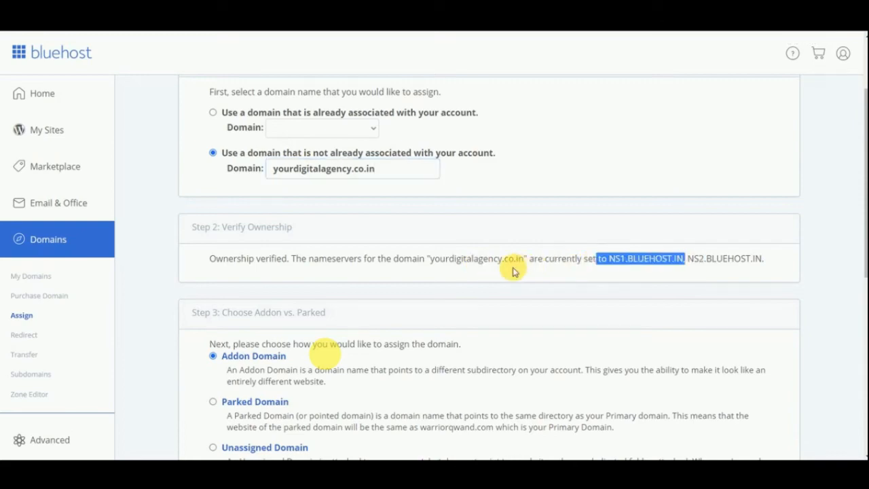
pyautogui.click(513, 271)
pyautogui.scroll(-2, 475, 281)
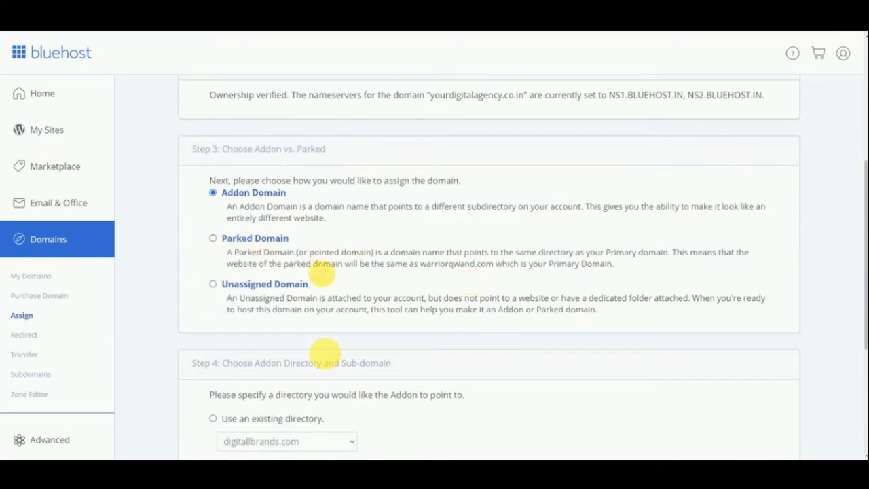
pyautogui.scroll(-3, 396, 288)
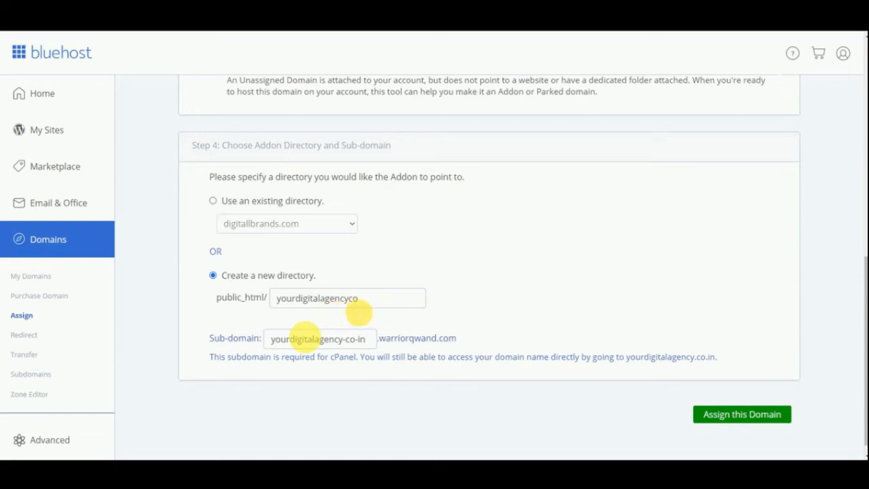
pyautogui.click(747, 402)
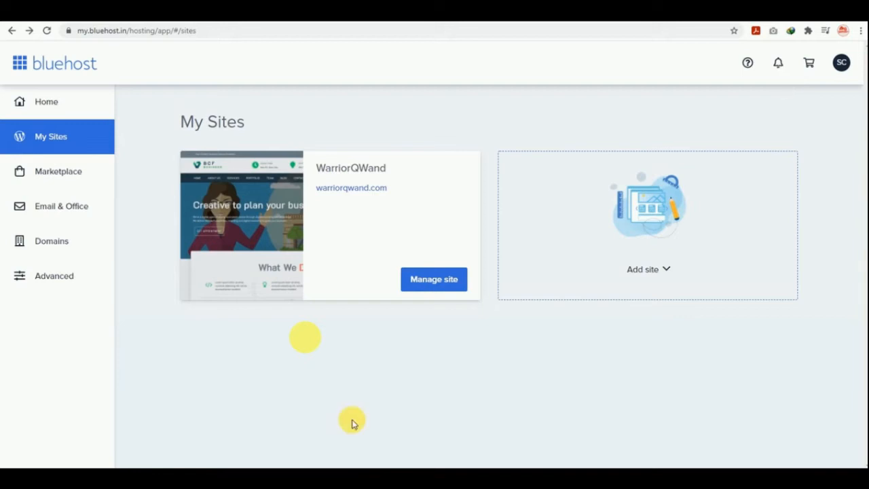
# Start creating a new site using the plain WordPress option instead of the website builder.
pyautogui.click(668, 275)
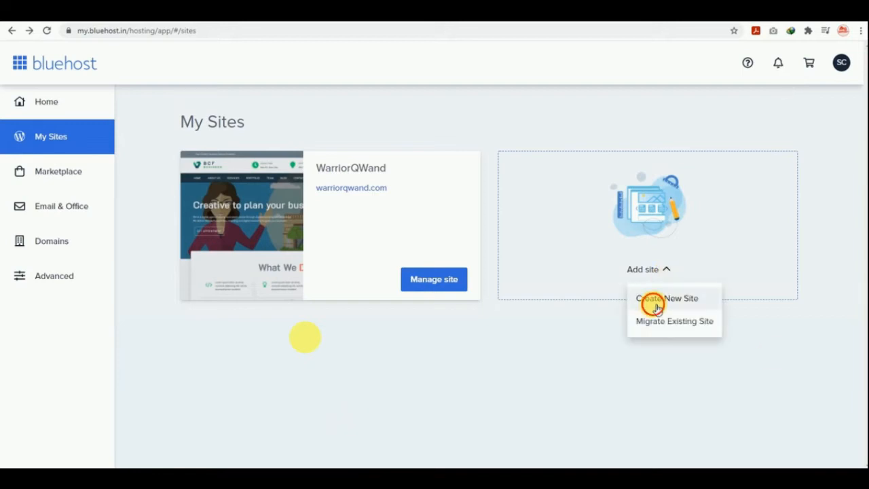
pyautogui.click(653, 300)
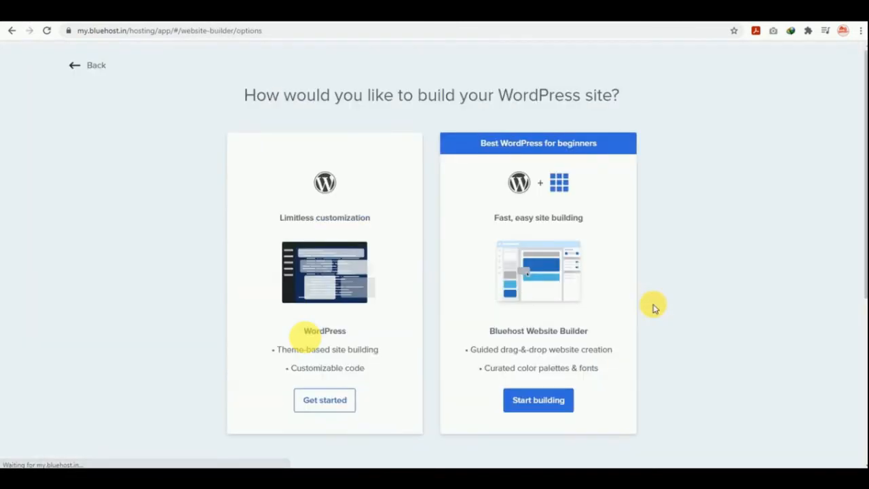
pyautogui.click(325, 401)
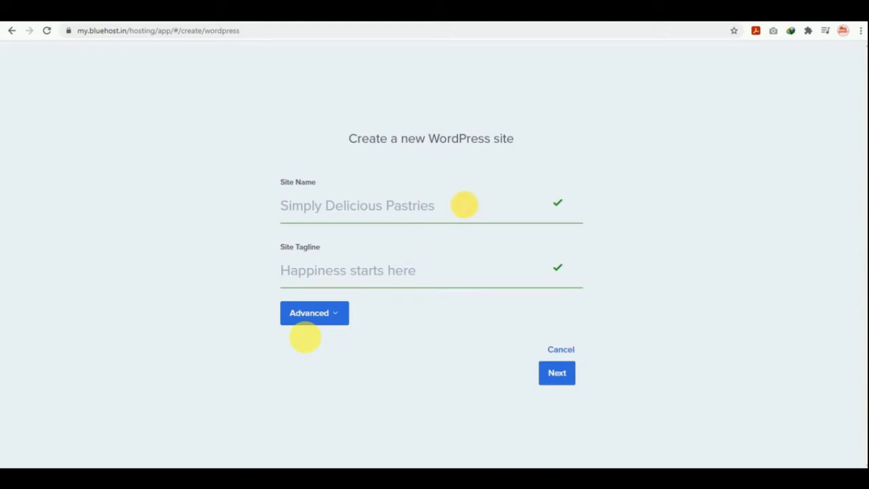
# Enter YourDigitalAgency as the name of the new WordPress site.
pyautogui.write('Yur')
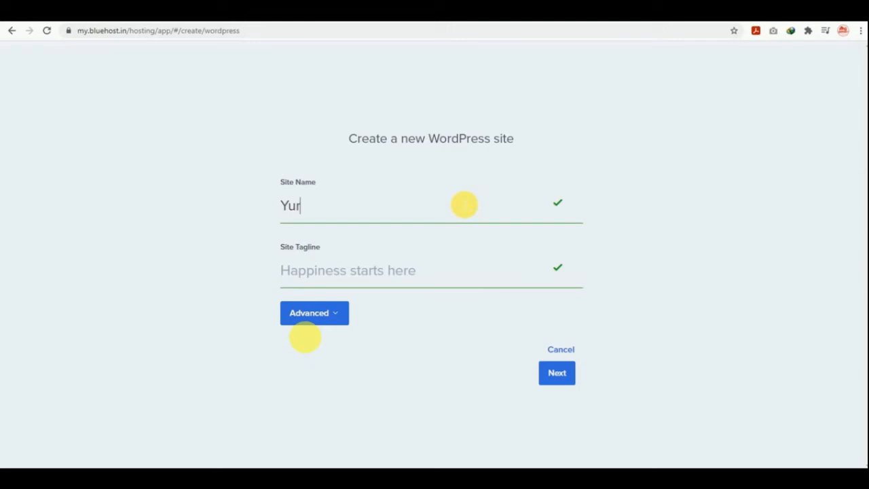
pyautogui.press('BackSpace')
pyautogui.press('BackSpace')
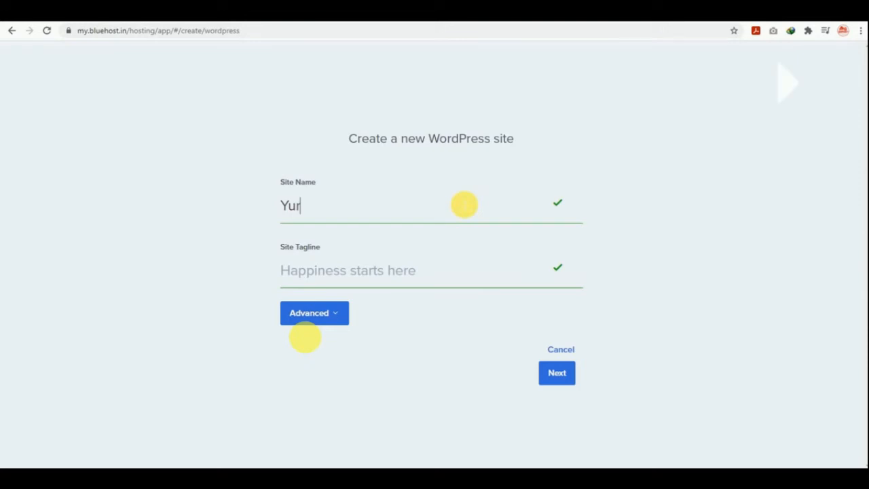
pyautogui.write('our')
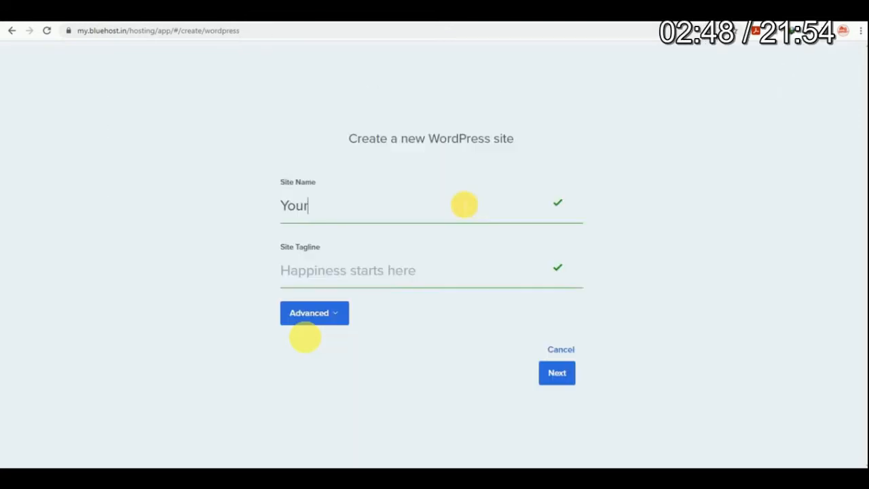
pyautogui.write('Digit')
pyautogui.click(193, 223)
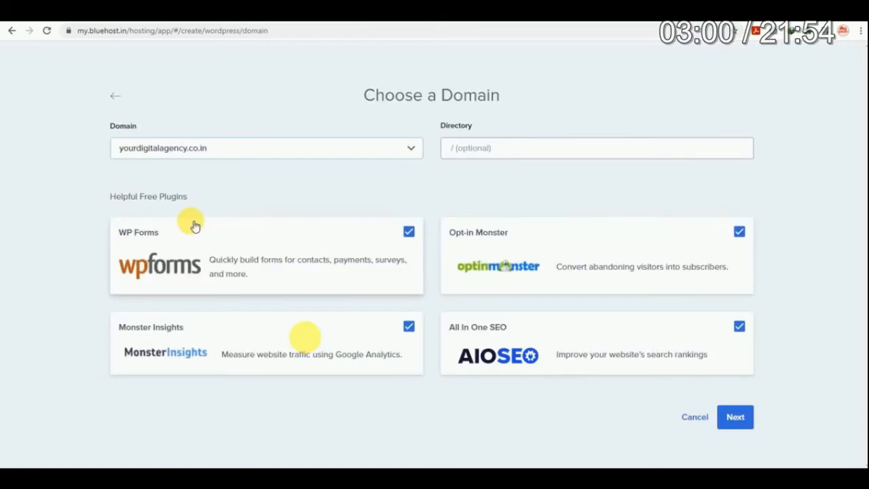
pyautogui.click(735, 417)
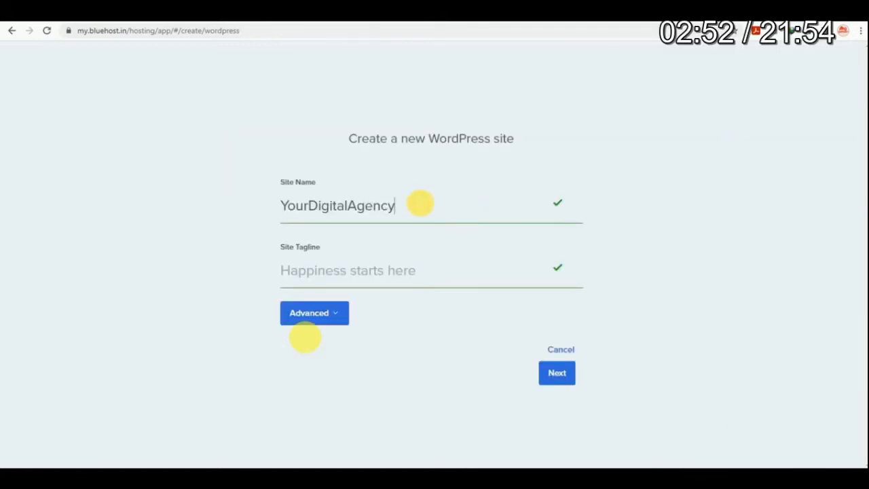
# Copy the site name YourDigitalAgency into the site tagline and continue to the domain choice.
pyautogui.moveTo(421, 204); pyautogui.dragTo(271, 202)
pyautogui.hotkey('ctrl', 'c')
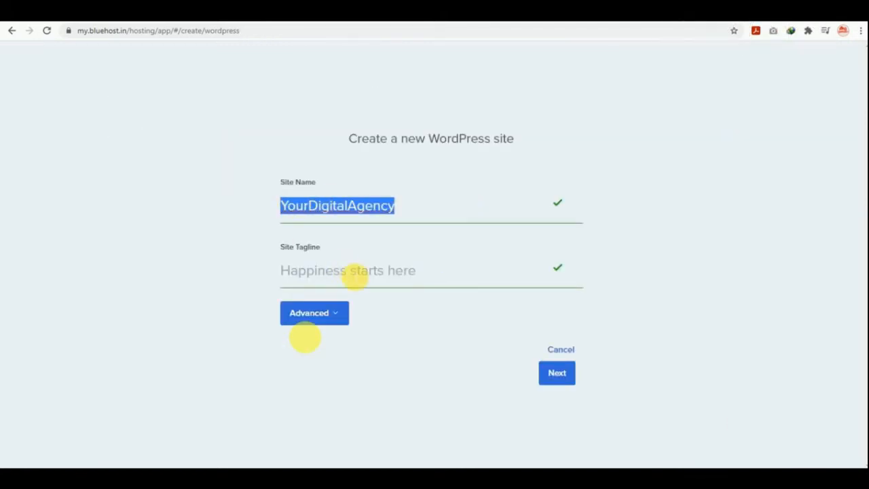
pyautogui.click(355, 272)
pyautogui.hotkey('ctrl', 'v')
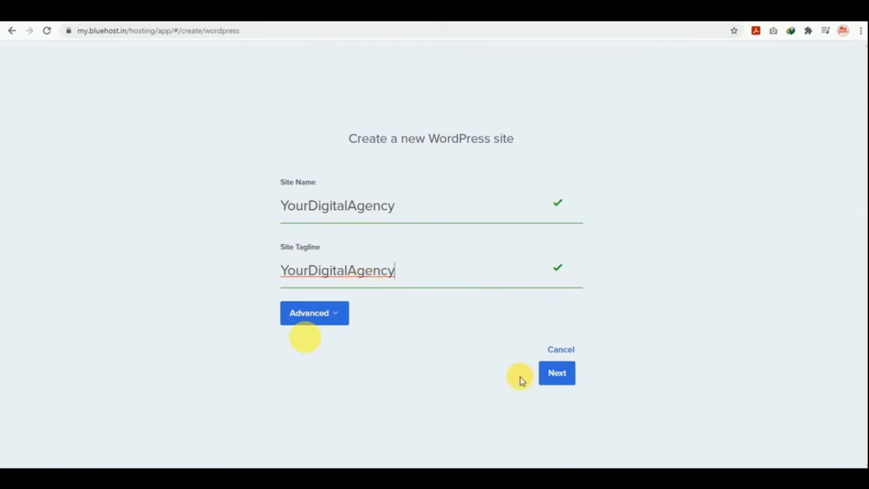
pyautogui.click(555, 373)
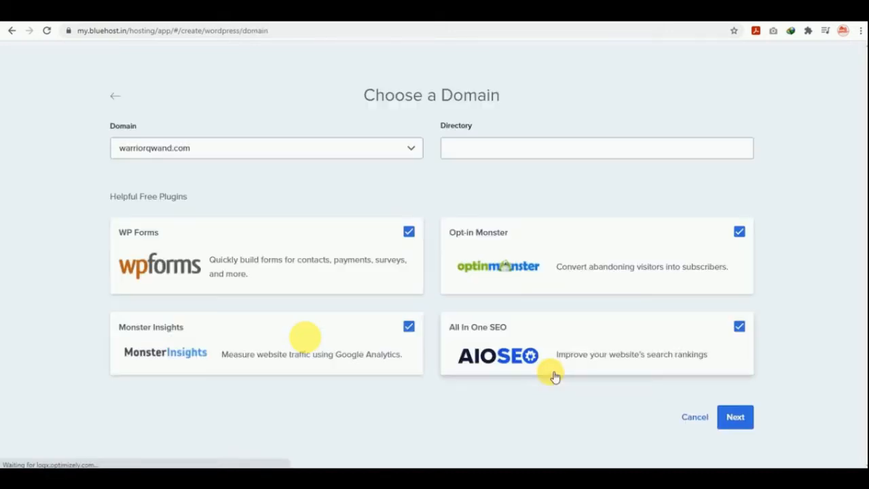
# Choose yourdigitalagency.co.in as the site's domain, keep all the suggested free plugins and continue with the installation.
pyautogui.click(284, 150)
pyautogui.click(195, 224)
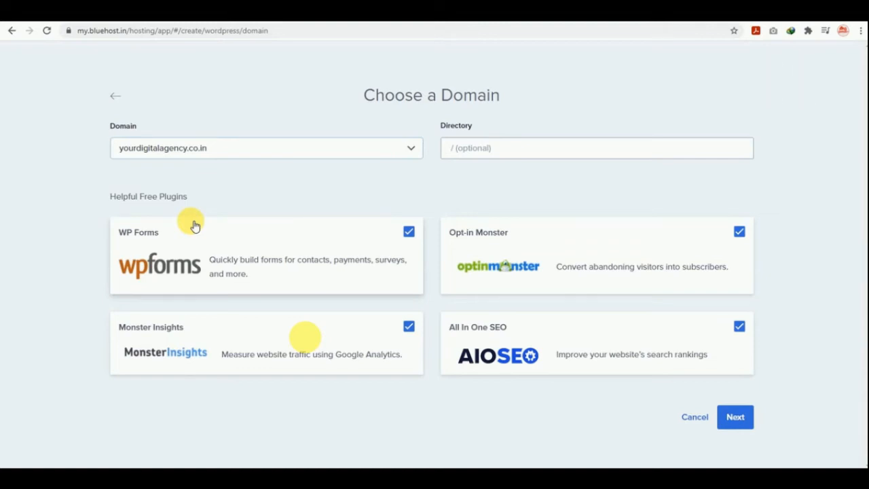
pyautogui.click(736, 418)
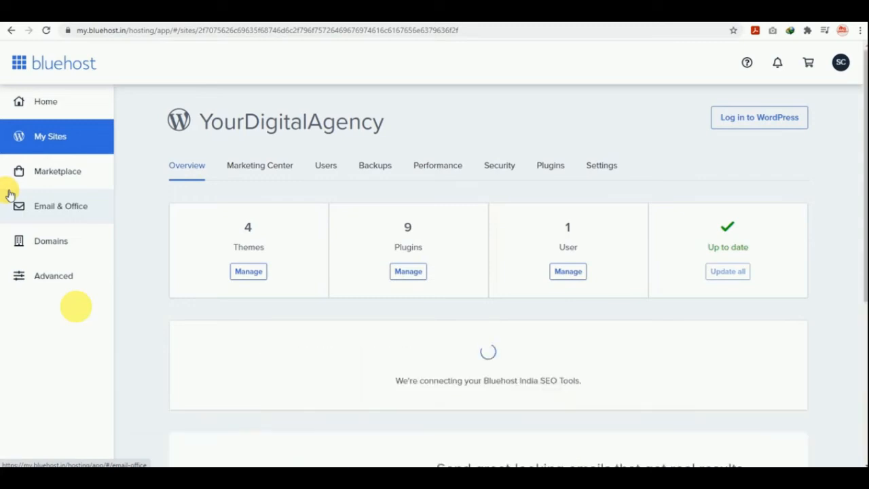
# Create a MySQL database named ydadb through the advanced hosting tools and select its full name in the list of current databases.
pyautogui.click(28, 286)
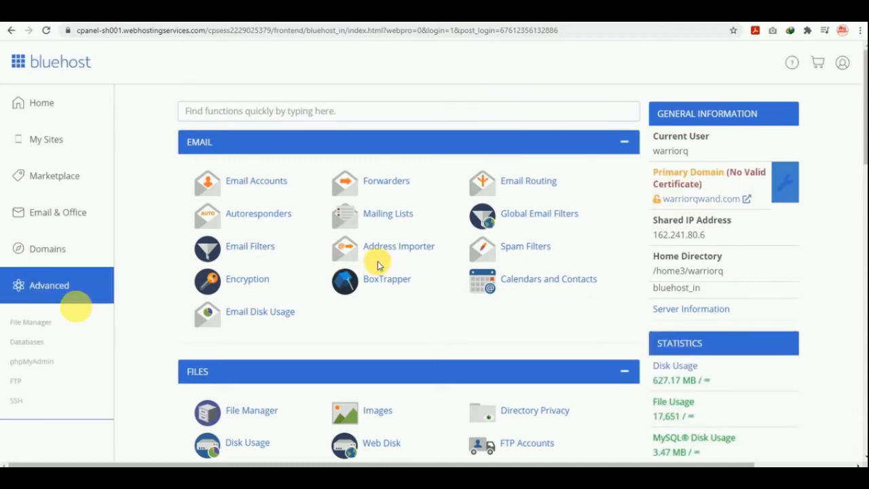
pyautogui.scroll(-5, 377, 261)
pyautogui.click(407, 248)
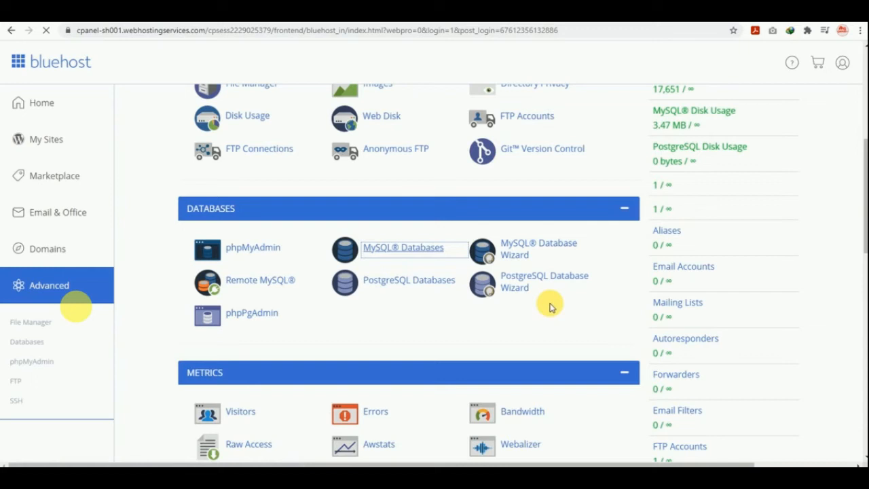
pyautogui.click(378, 194)
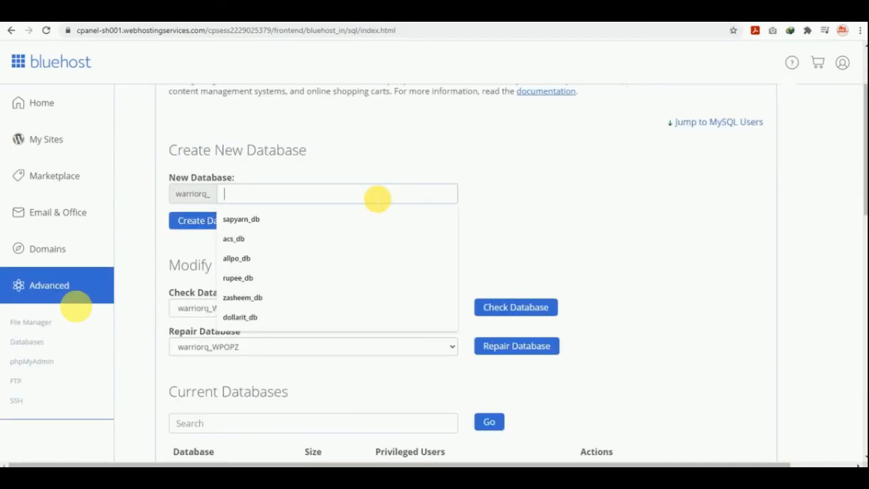
pyautogui.write('yda')
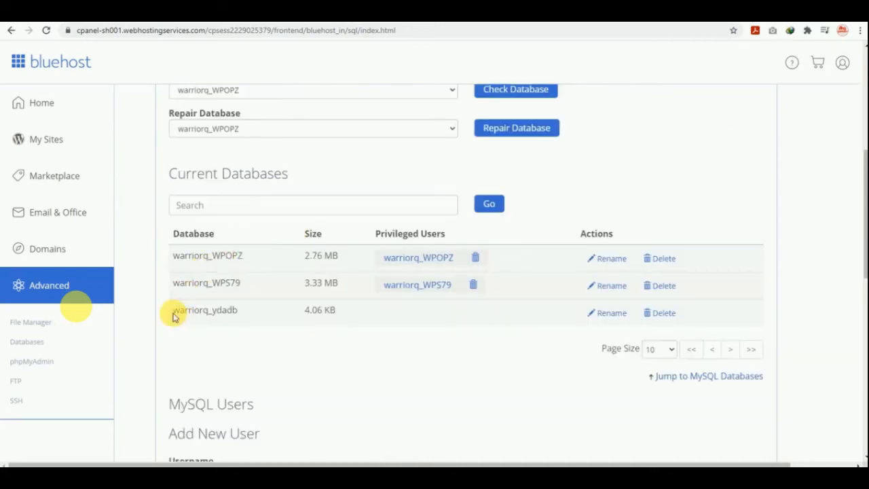
pyautogui.moveTo(171, 312); pyautogui.dragTo(244, 317)
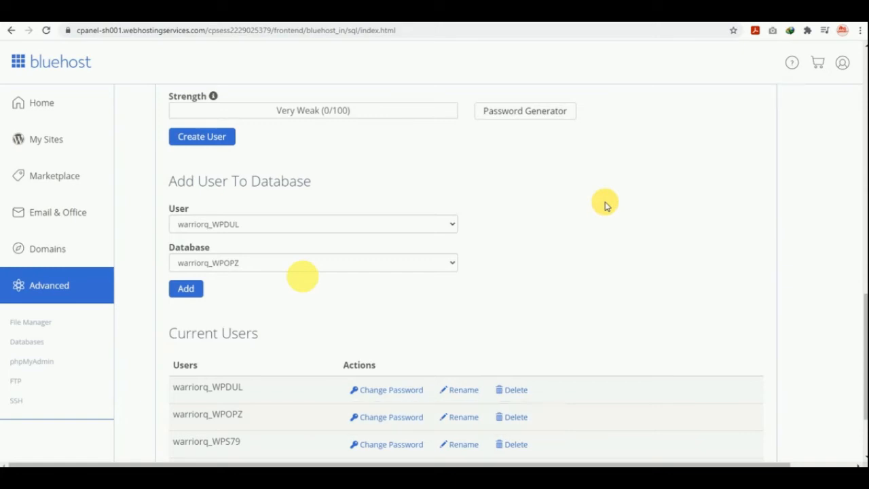
# Add the MySQL user ydauser to the database ydadb.
pyautogui.click(353, 225)
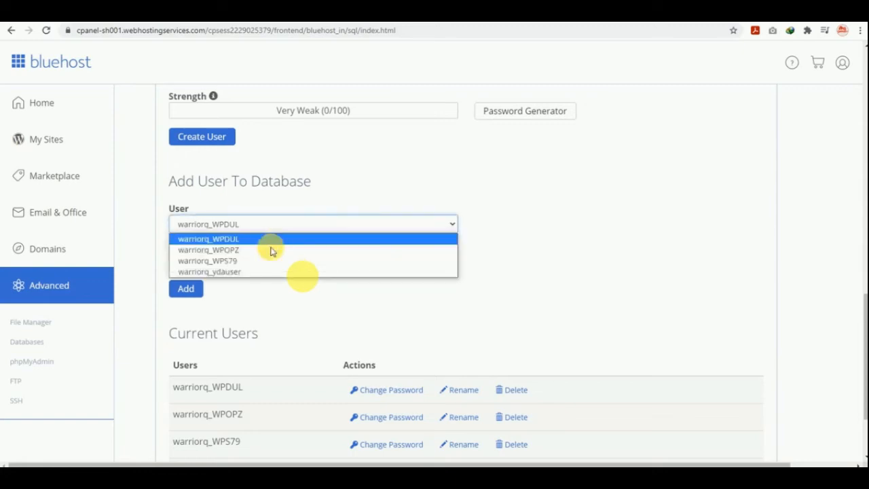
pyautogui.click(257, 272)
pyautogui.click(255, 272)
pyautogui.click(243, 300)
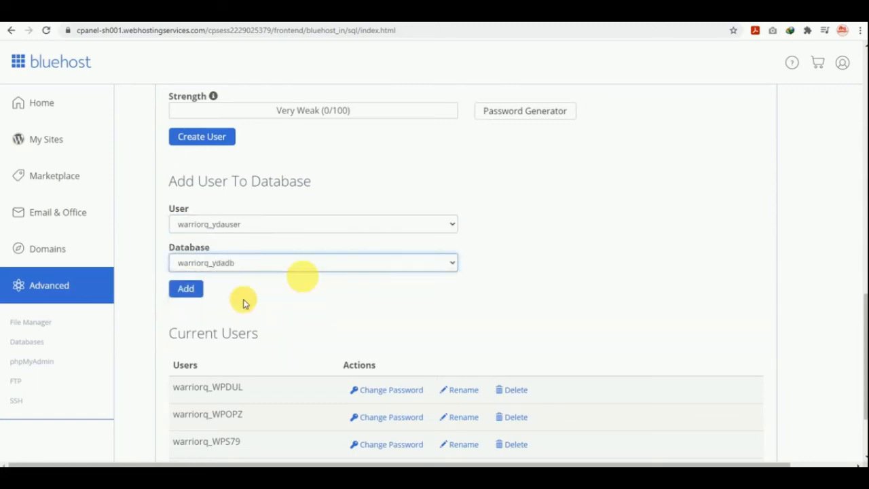
pyautogui.click(190, 292)
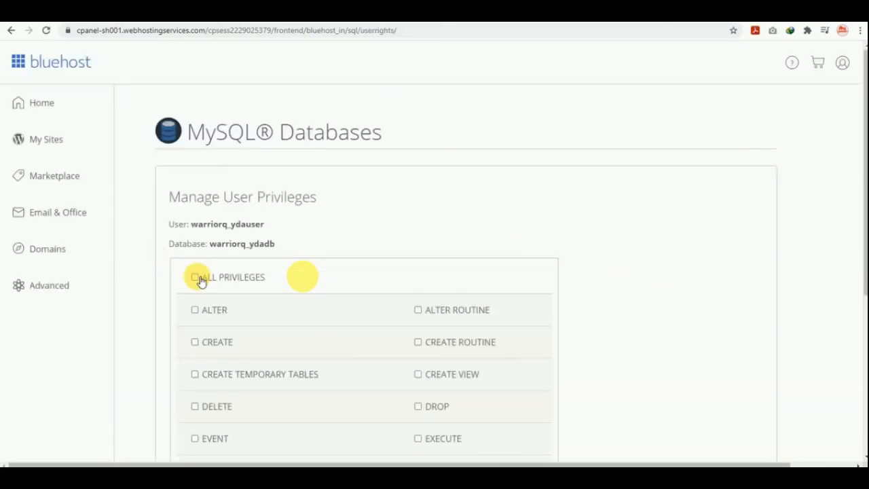
# Grant ydauser all privileges on the ydadb database, save the change and return to the MySQL databases overview.
pyautogui.click(196, 277)
pyautogui.scroll(-4, 396, 303)
pyautogui.click(200, 335)
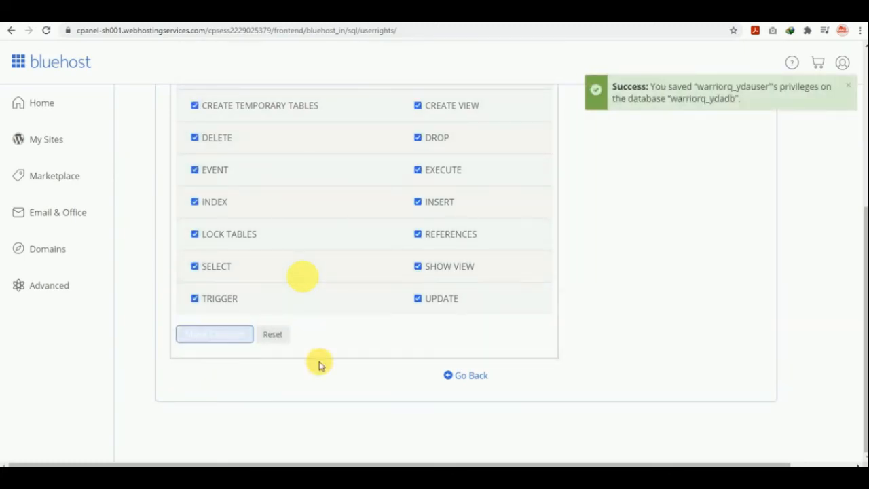
pyautogui.click(479, 379)
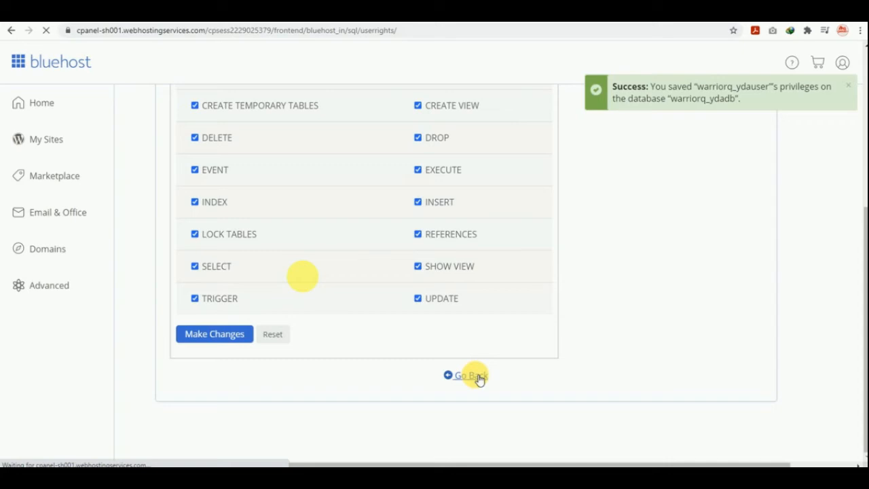
# Return to the advanced hosting tools, launch phpMyAdmin and open the ydadb database there.
pyautogui.scroll(-5, 350, 318)
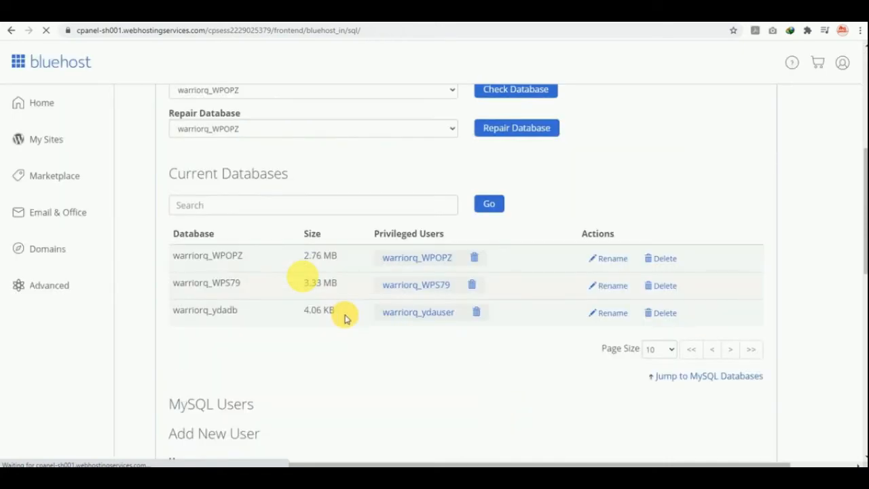
pyautogui.scroll(-6, 414, 311)
pyautogui.scroll(12, 414, 310)
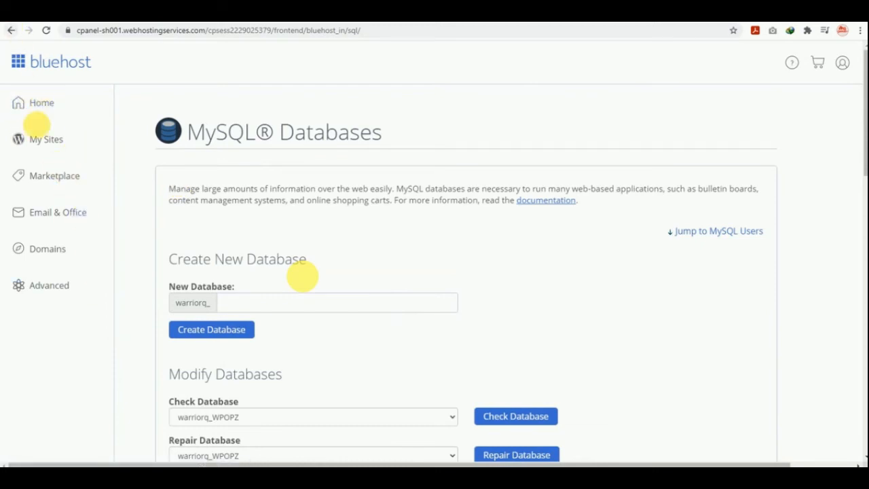
pyautogui.click(43, 108)
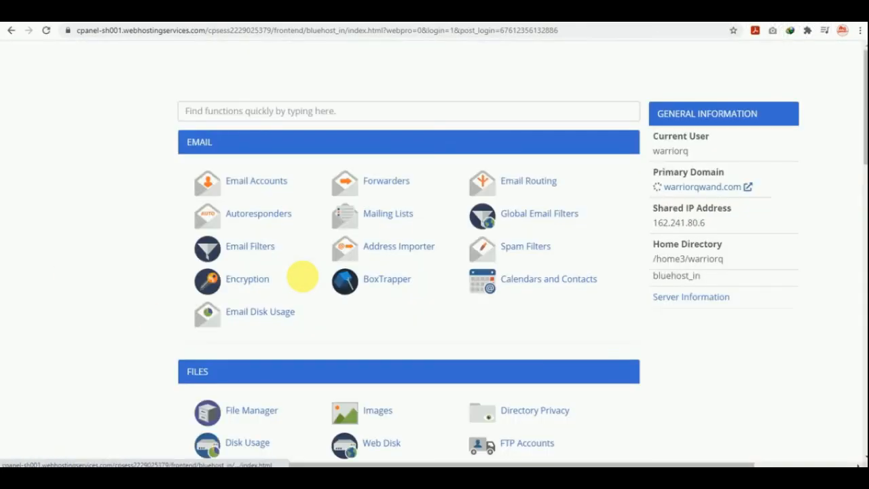
pyautogui.scroll(-4, 265, 287)
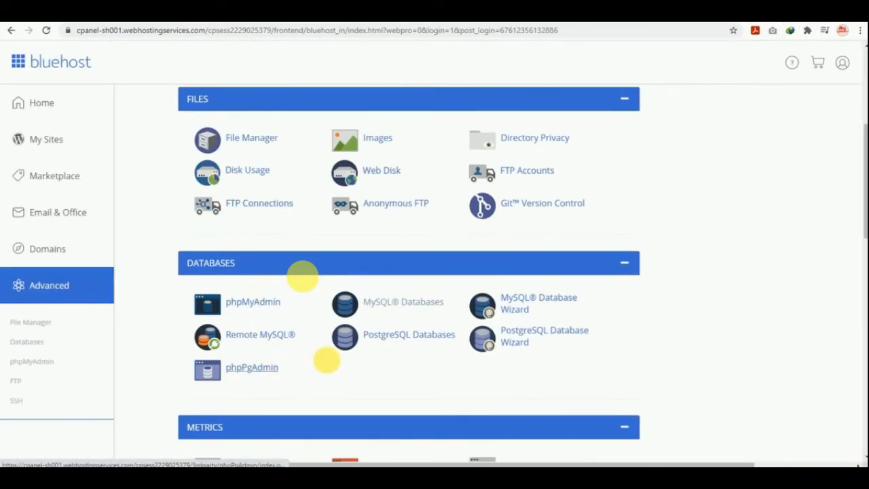
pyautogui.click(271, 307)
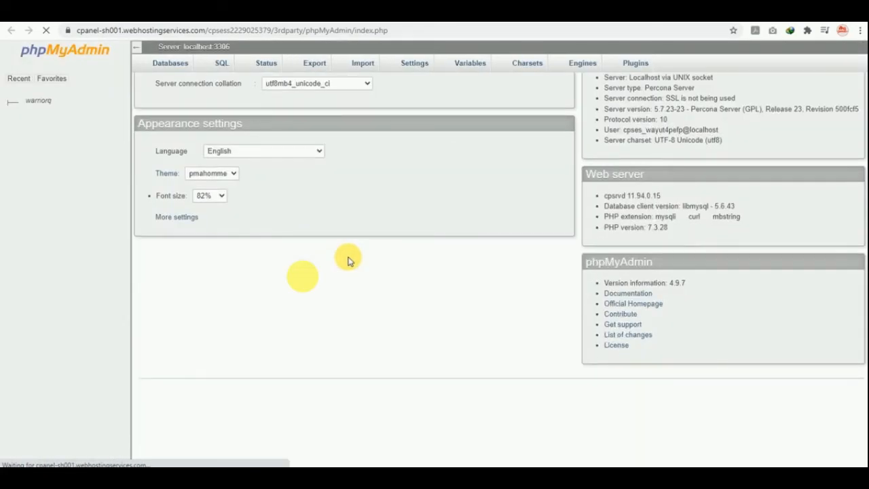
pyautogui.click(9, 101)
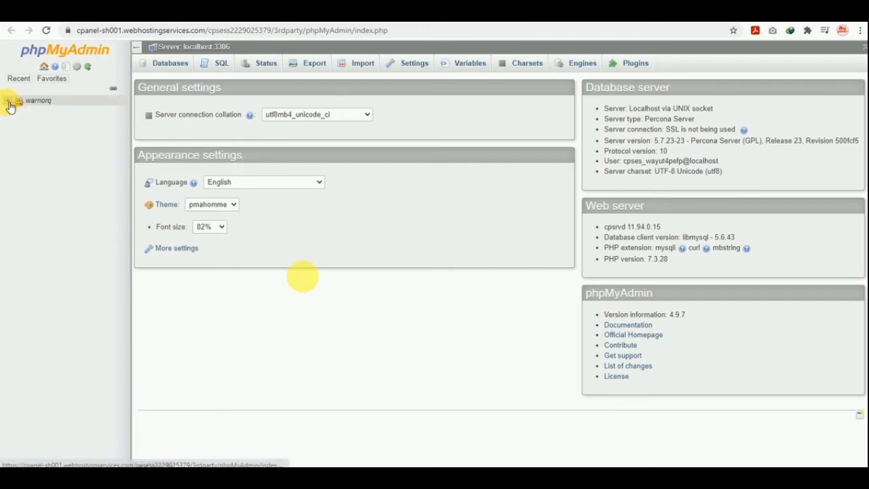
pyautogui.click(76, 135)
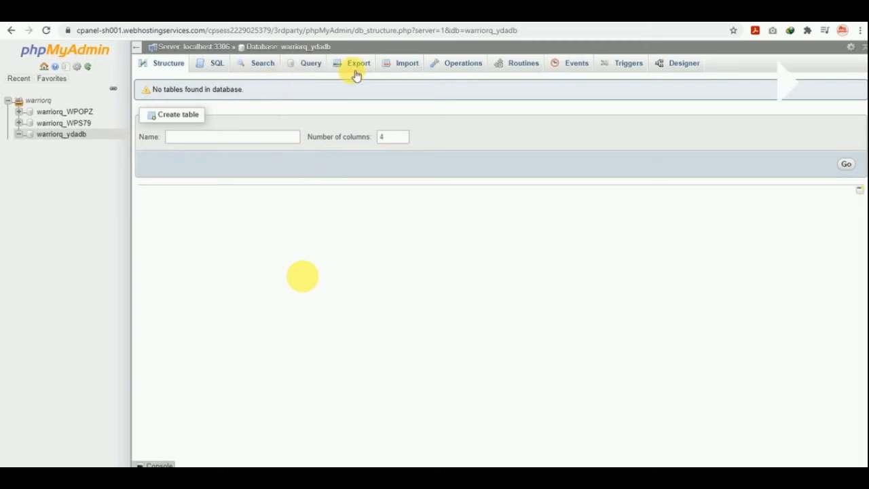
# Import yda_db (4).sql into the ydadb database and open its yda_options table.
pyautogui.click(408, 62)
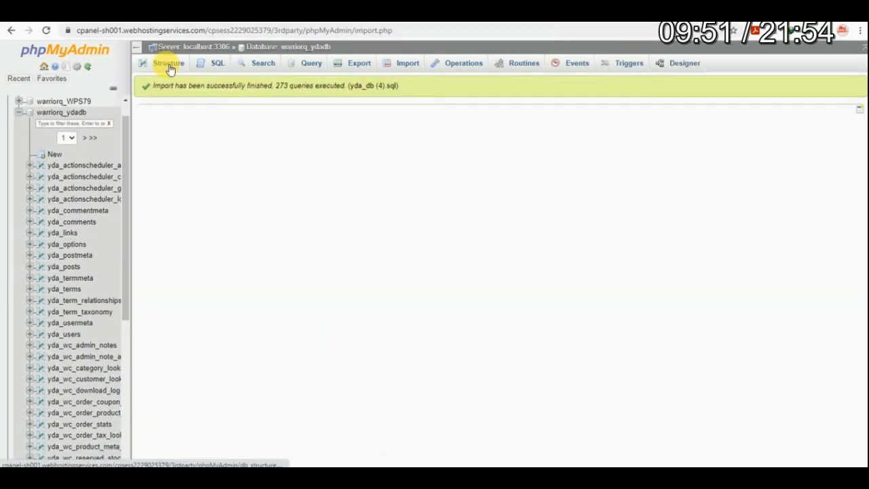
pyautogui.click(170, 66)
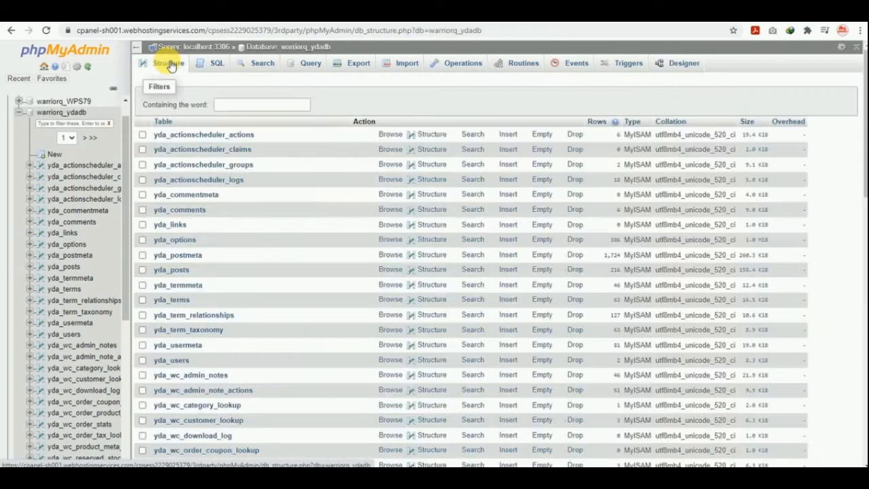
pyautogui.click(183, 241)
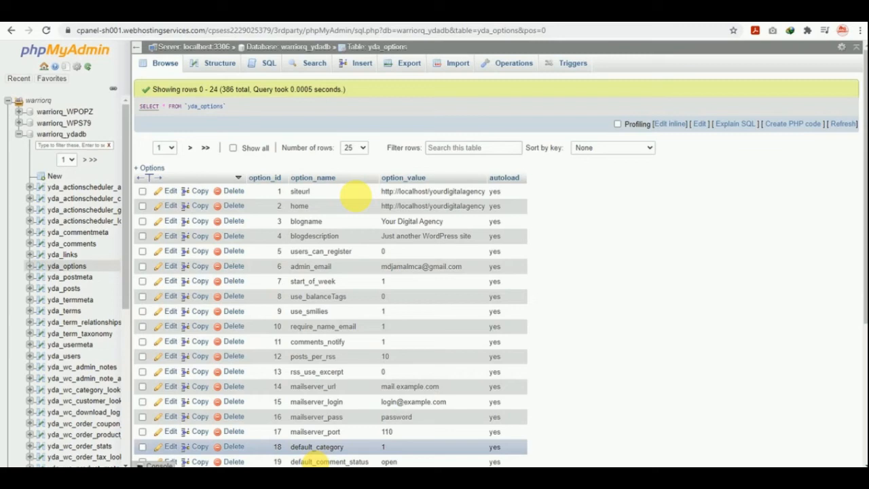
pyautogui.click(172, 192)
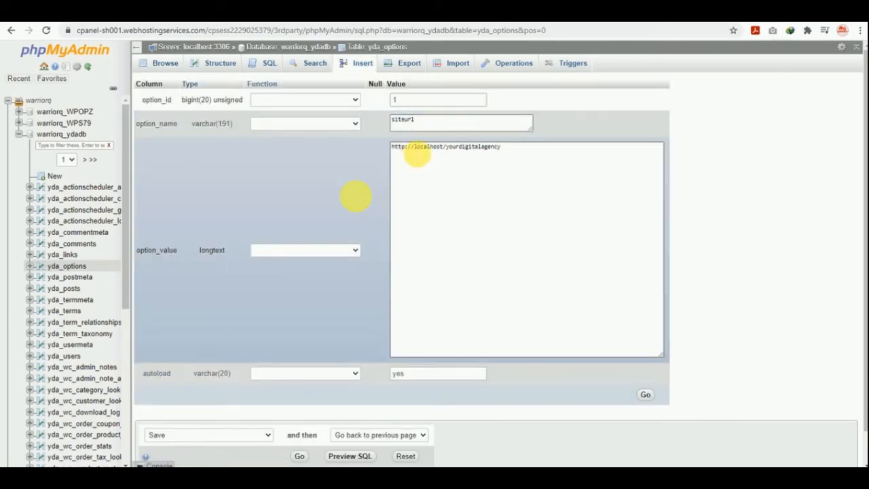
pyautogui.moveTo(416, 155); pyautogui.dragTo(558, 149)
pyautogui.write('yourdigitalagency.co.in')
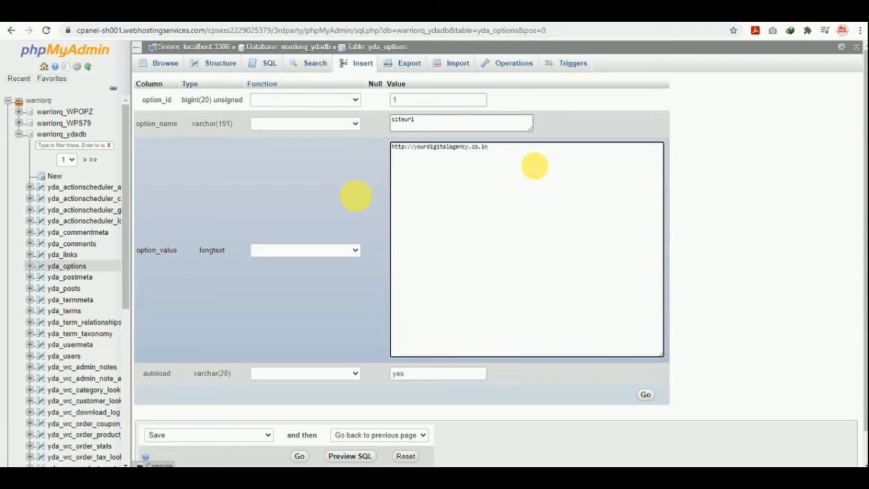
pyautogui.moveTo(496, 146); pyautogui.dragTo(346, 149)
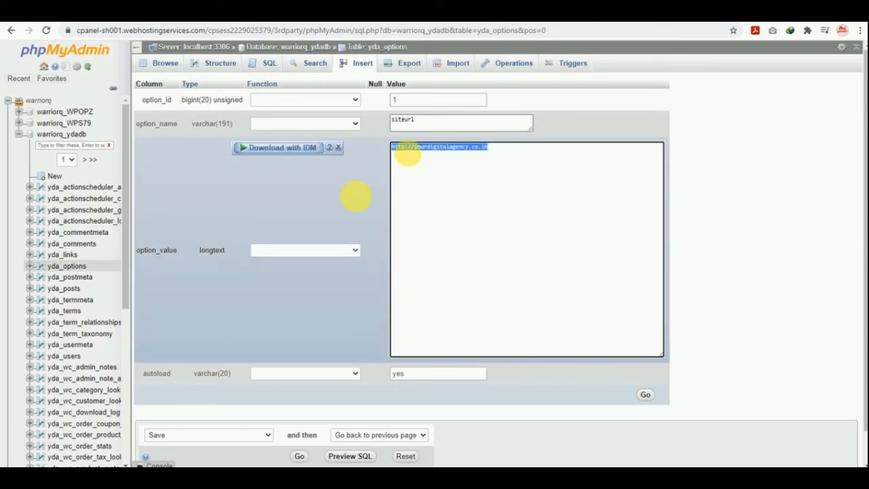
pyautogui.click(406, 151)
pyautogui.write('s')
pyautogui.moveTo(493, 160); pyautogui.dragTo(363, 152)
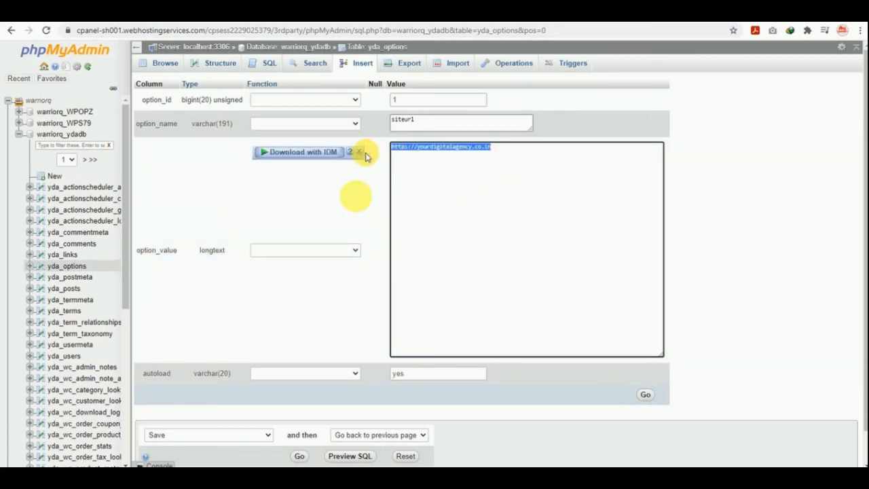
pyautogui.click(645, 394)
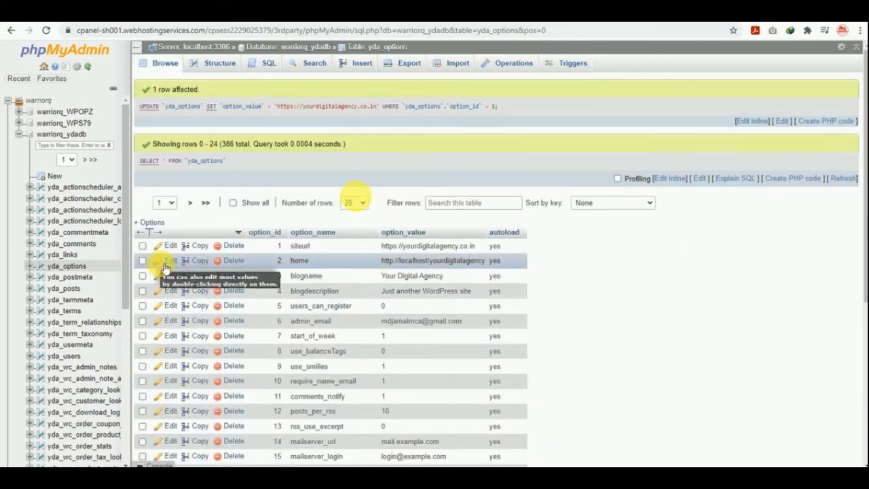
pyautogui.click(166, 261)
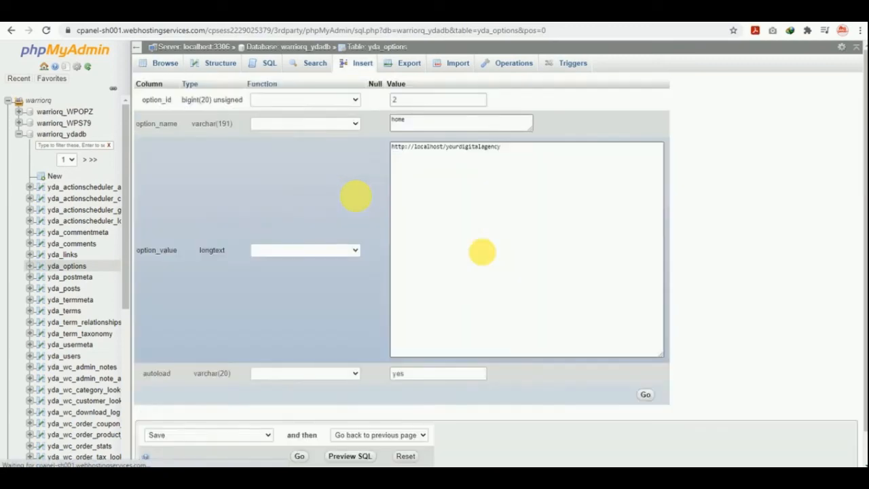
pyautogui.moveTo(549, 157); pyautogui.dragTo(373, 156)
pyautogui.hotkey('ctrl', 'v')
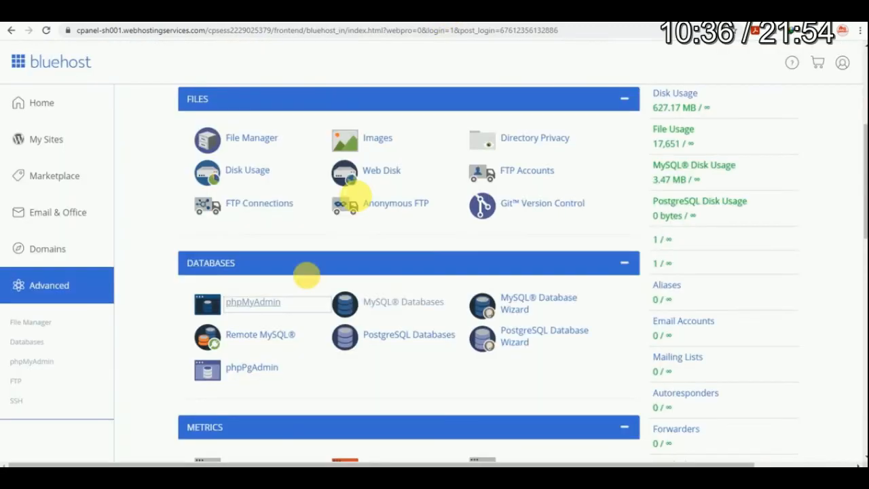
# Open the hosting File Manager and go to the yourdigitalagencyco folder inside public_html.
pyautogui.click(276, 141)
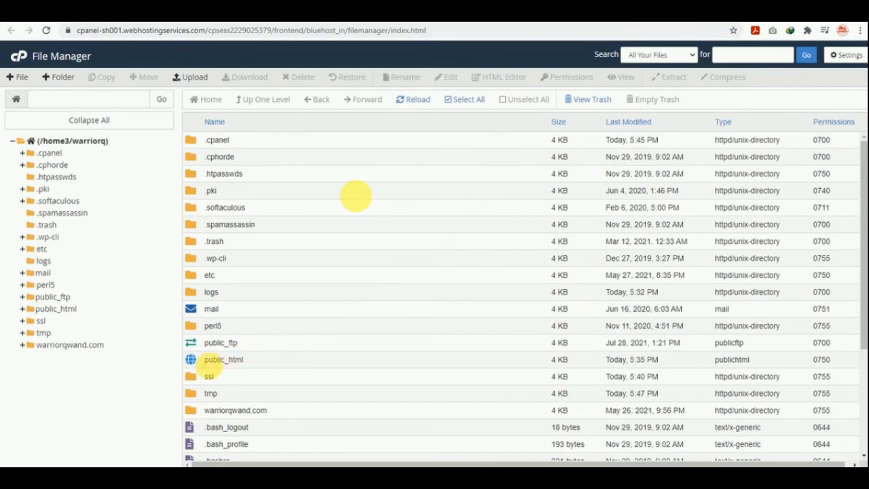
pyautogui.scroll(-2, 292, 337)
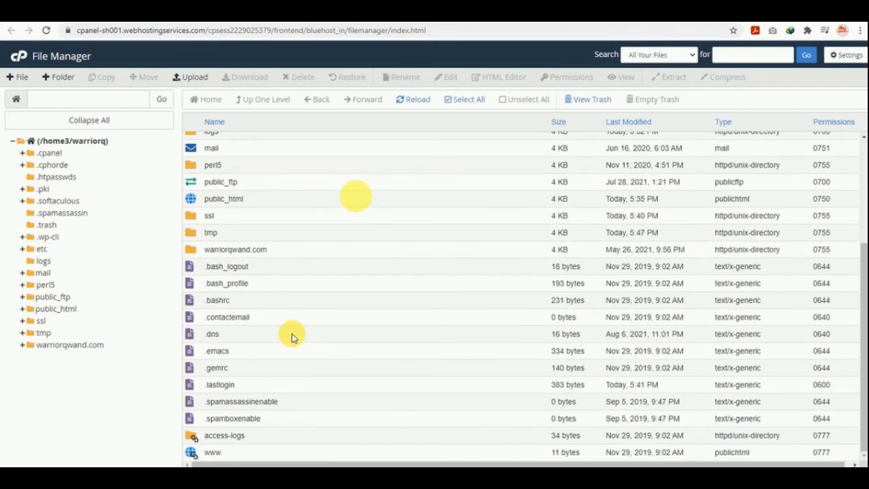
pyautogui.scroll(2, 292, 337)
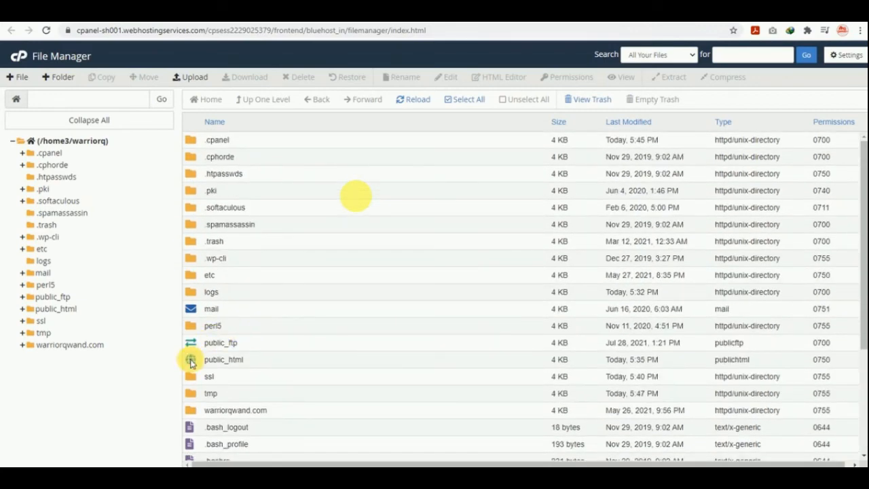
pyautogui.doubleClick(190, 360)
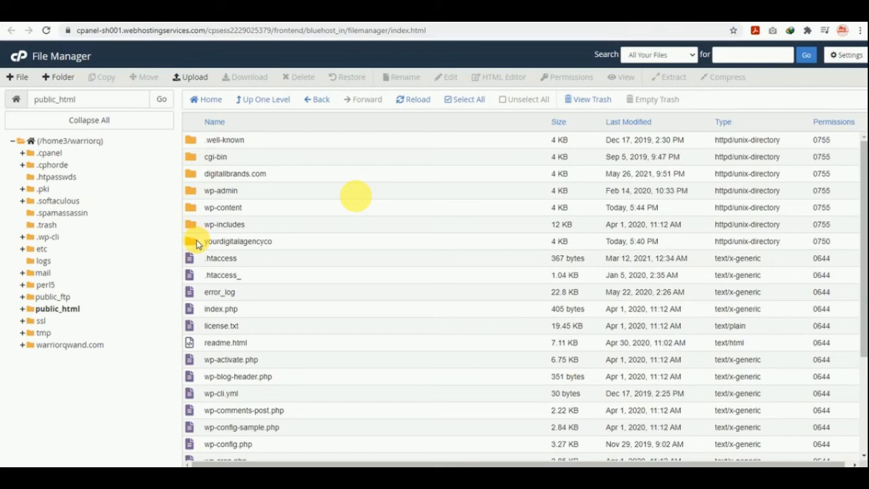
pyautogui.scroll(-3, 333, 285)
pyautogui.scroll(3, 334, 285)
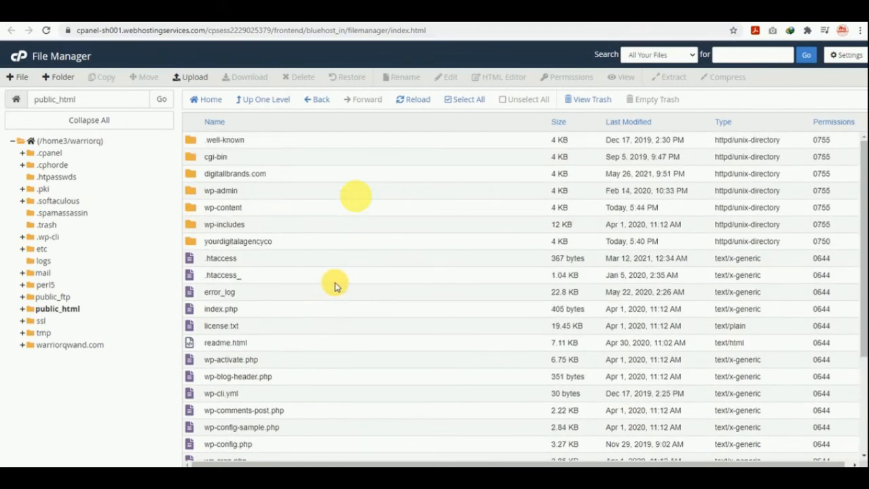
pyautogui.doubleClick(191, 243)
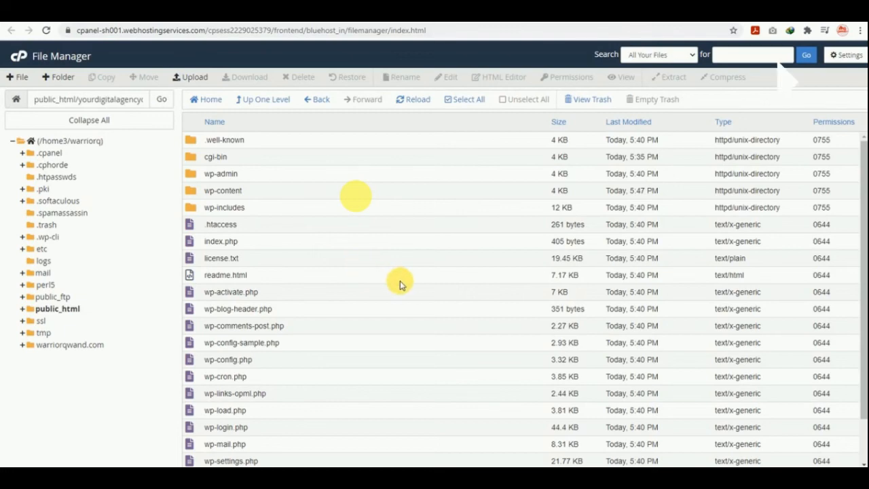
# Compress all the site's files into a zip archive and rename it preinstallWP-Backup-19-06-21.zip.
pyautogui.click(250, 234)
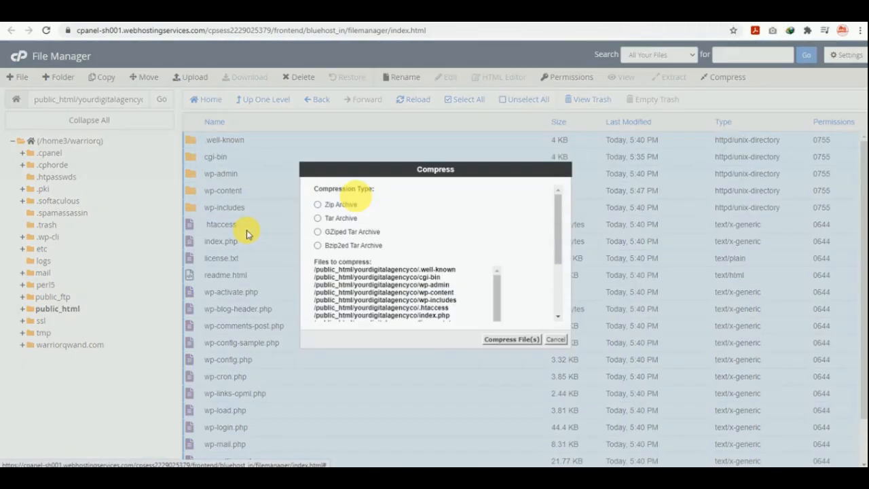
pyautogui.click(528, 338)
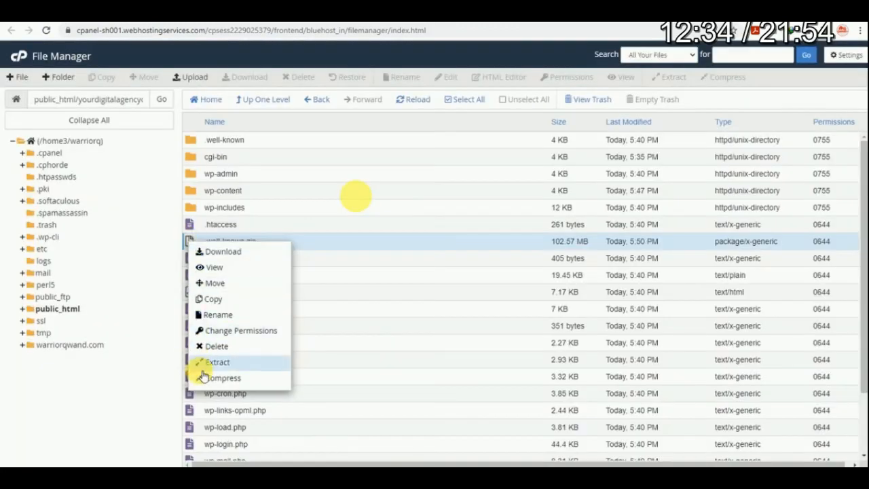
pyautogui.click(228, 313)
pyautogui.write('preinstallWP-Backup-19.zip')
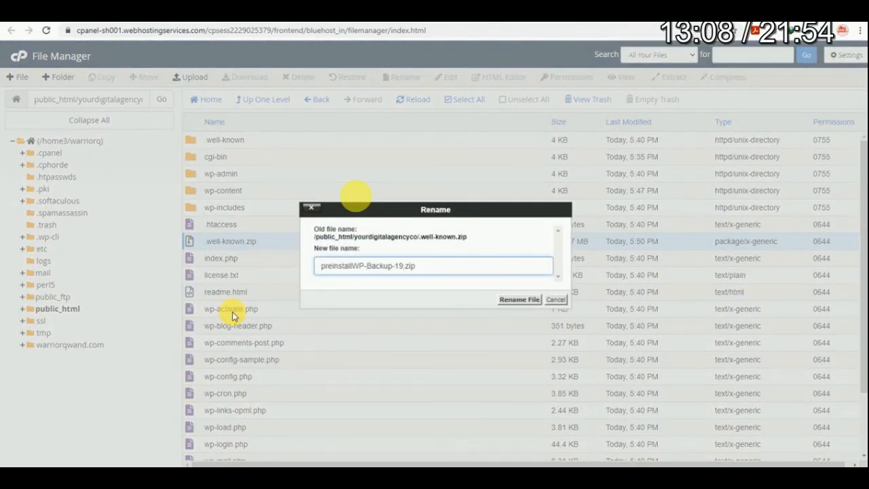
pyautogui.press('Return')
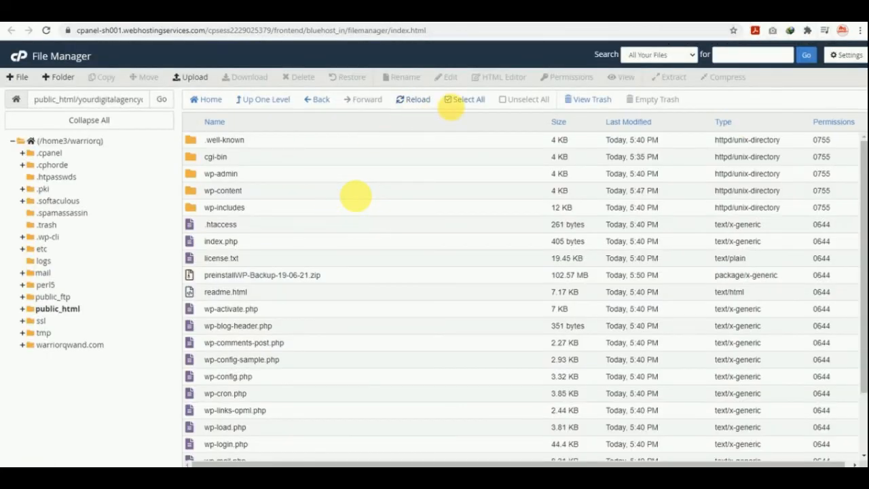
# Move everything in the yourdigitalagencyco folder except preinstallWP-Backup-19-06-21.zip to the trash.
pyautogui.click(454, 100)
pyautogui.keyDown('ctrl'); pyautogui.click(200, 278); pyautogui.keyUp('ctrl')
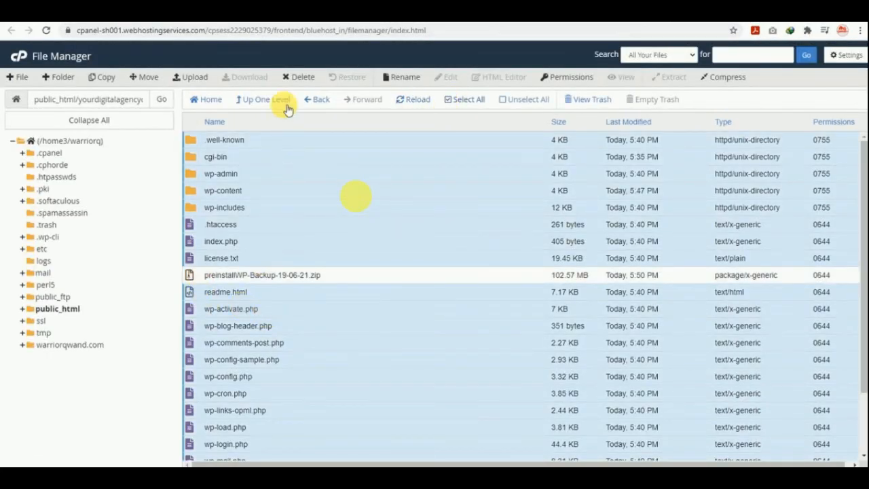
pyautogui.click(296, 77)
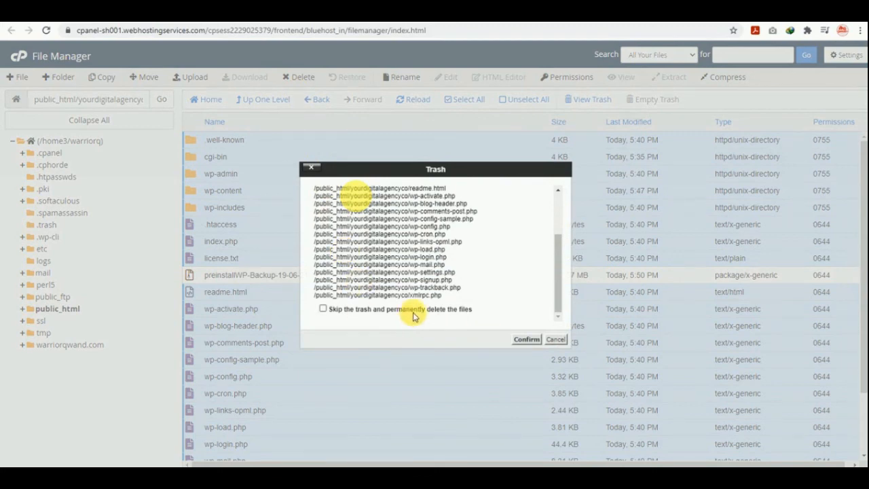
pyautogui.click(526, 339)
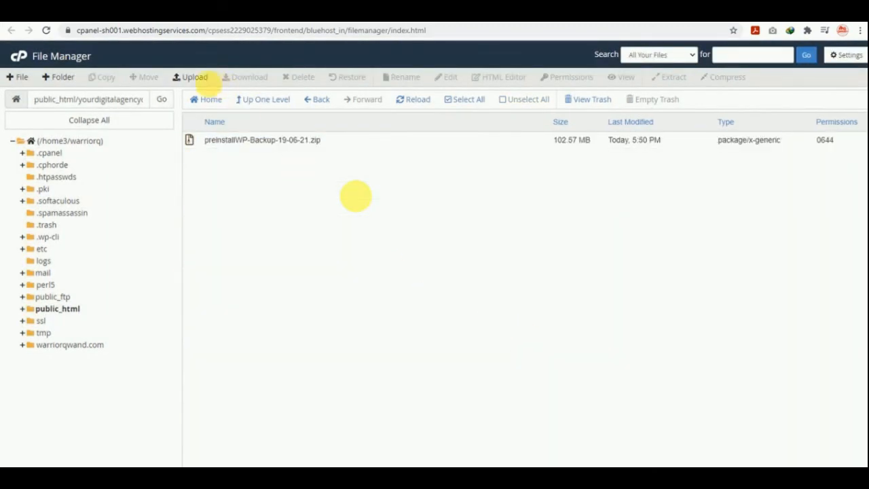
# Upload yourdigitalagency.zip from the local wamp site folder to the yourdigitalagencyco folder and refresh the file listing.
pyautogui.click(201, 78)
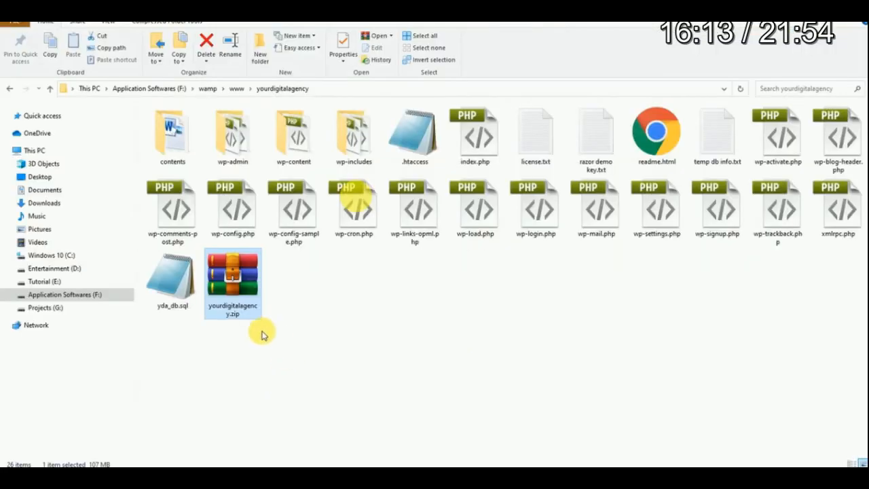
pyautogui.moveTo(262, 334); pyautogui.dragTo(442, 205)
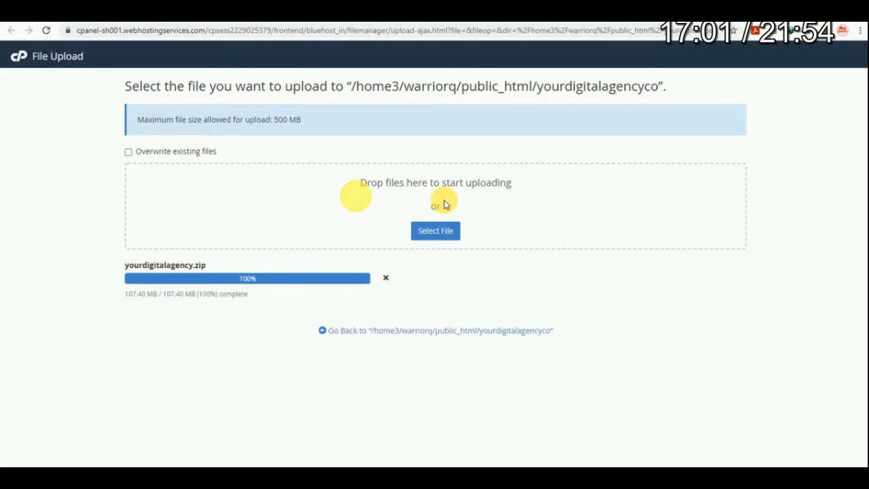
pyautogui.click(329, 330)
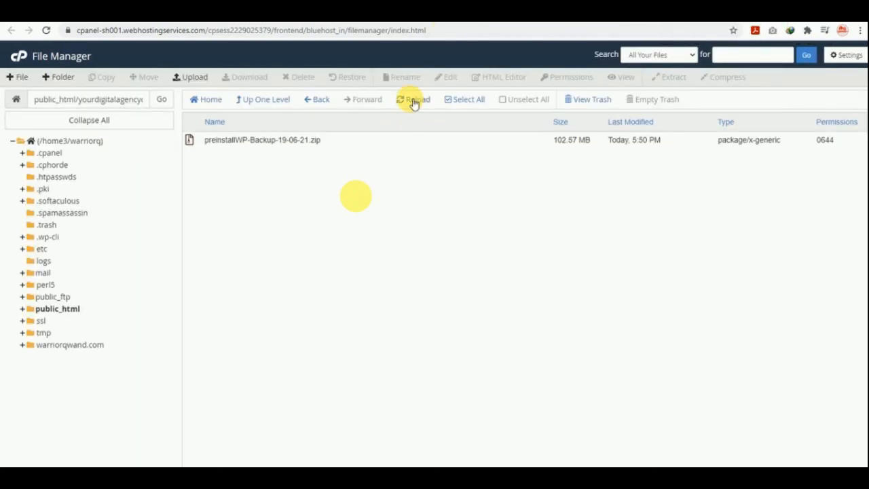
pyautogui.click(412, 101)
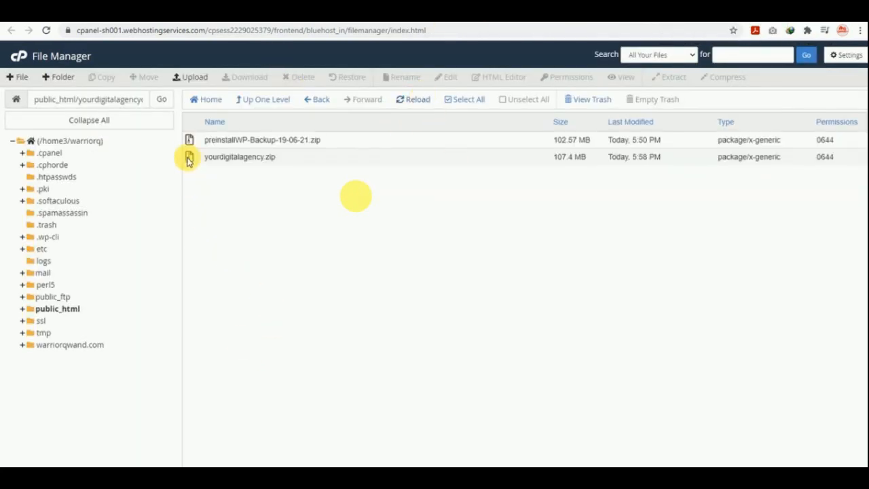
# Extract yourdigitalagency.zip into /public_html/yourdigitalagencyco and refresh the file listing.
pyautogui.rightClick(188, 159)
pyautogui.click(226, 279)
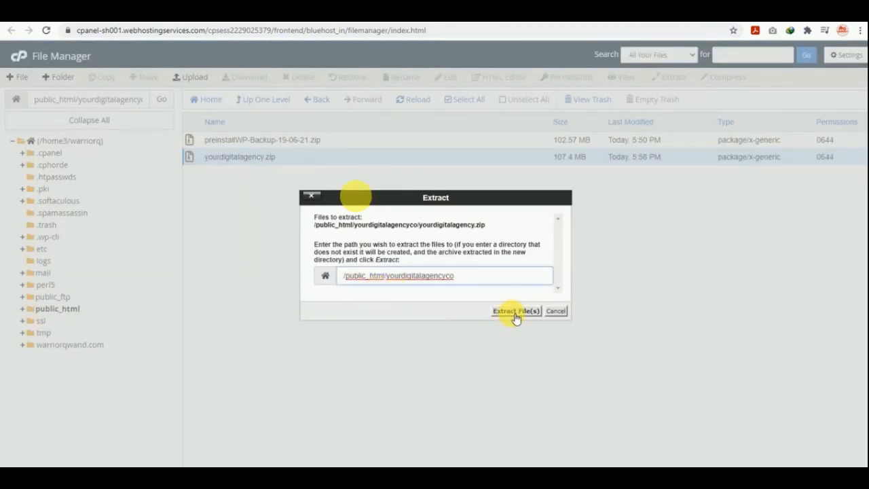
pyautogui.click(514, 312)
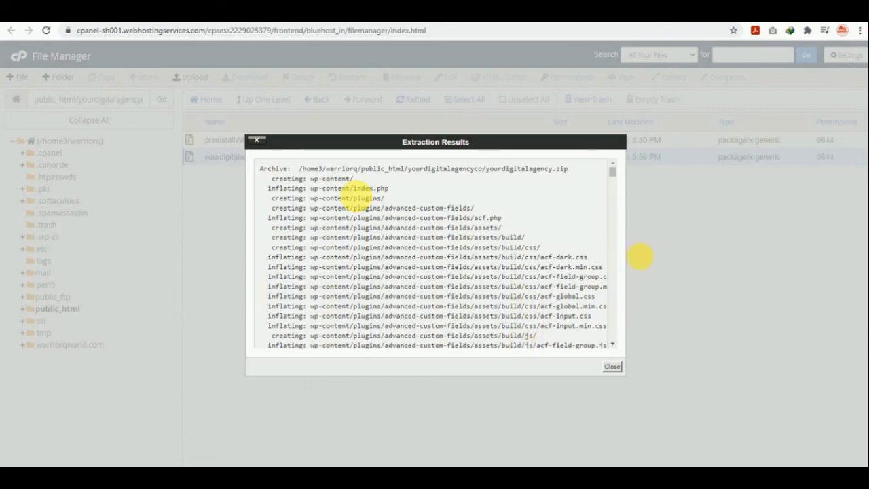
pyautogui.click(612, 365)
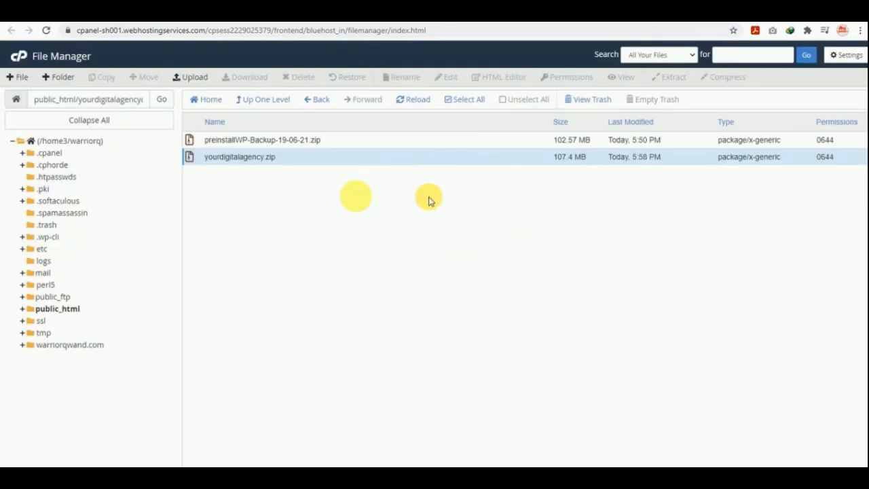
pyautogui.click(413, 99)
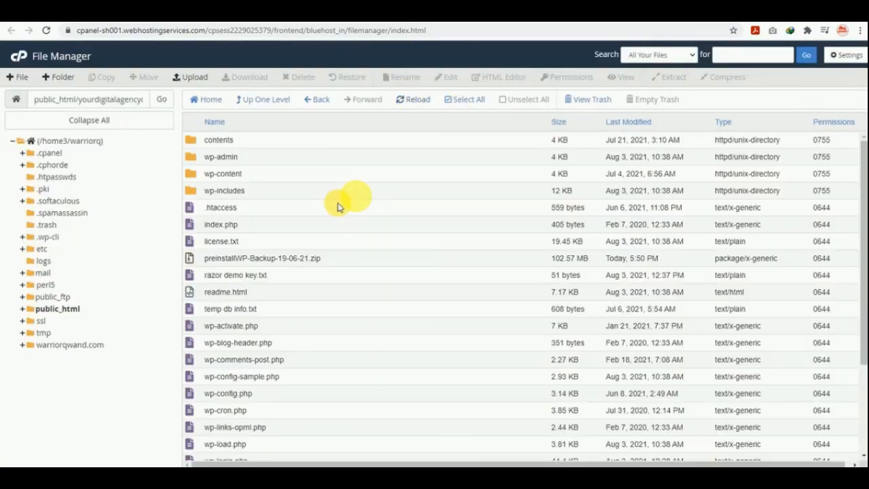